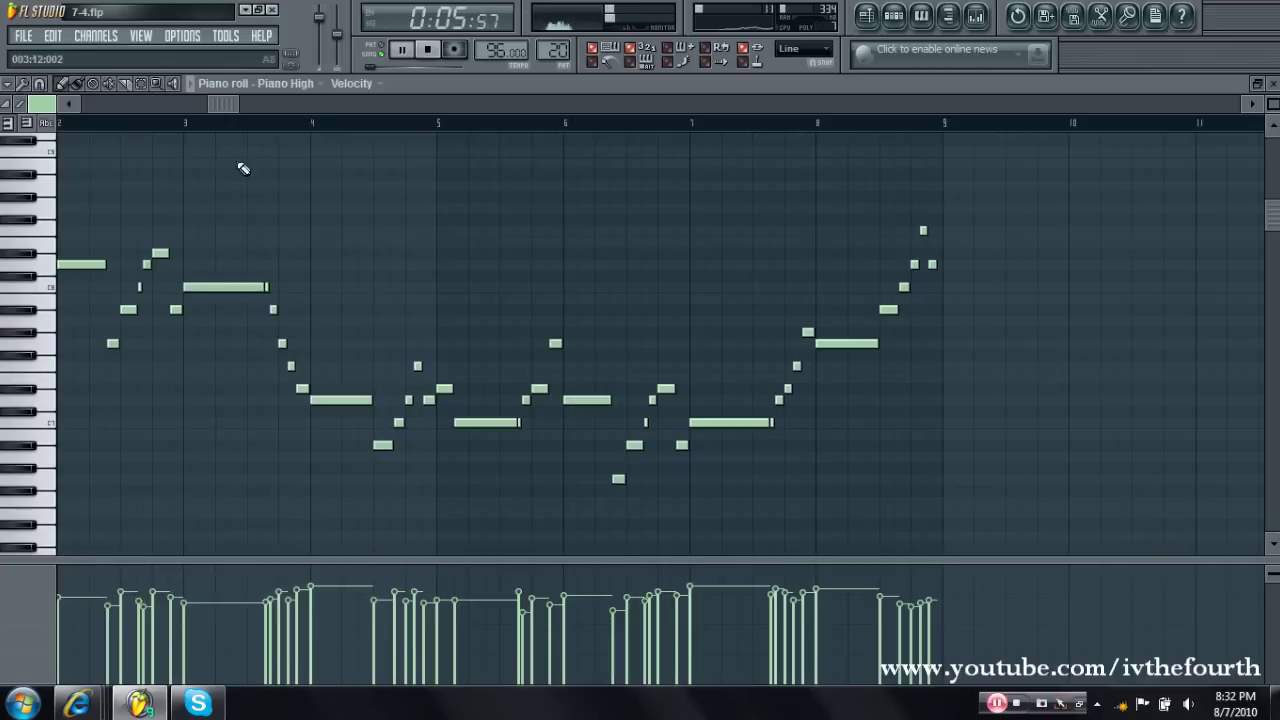
# Review the Piano High melody in the piano roll through its final bars and return to the playlist
pyautogui.moveTo(233, 103)
pyautogui.mouseDown()
pyautogui.moveTo(52, 121)
pyautogui.moveTo(133, 108)
pyautogui.moveTo(373, 171)
pyautogui.moveTo(531, 186)
pyautogui.moveTo(915, 189)
pyautogui.mouseUp()
pyautogui.scroll(3, 107, 191)
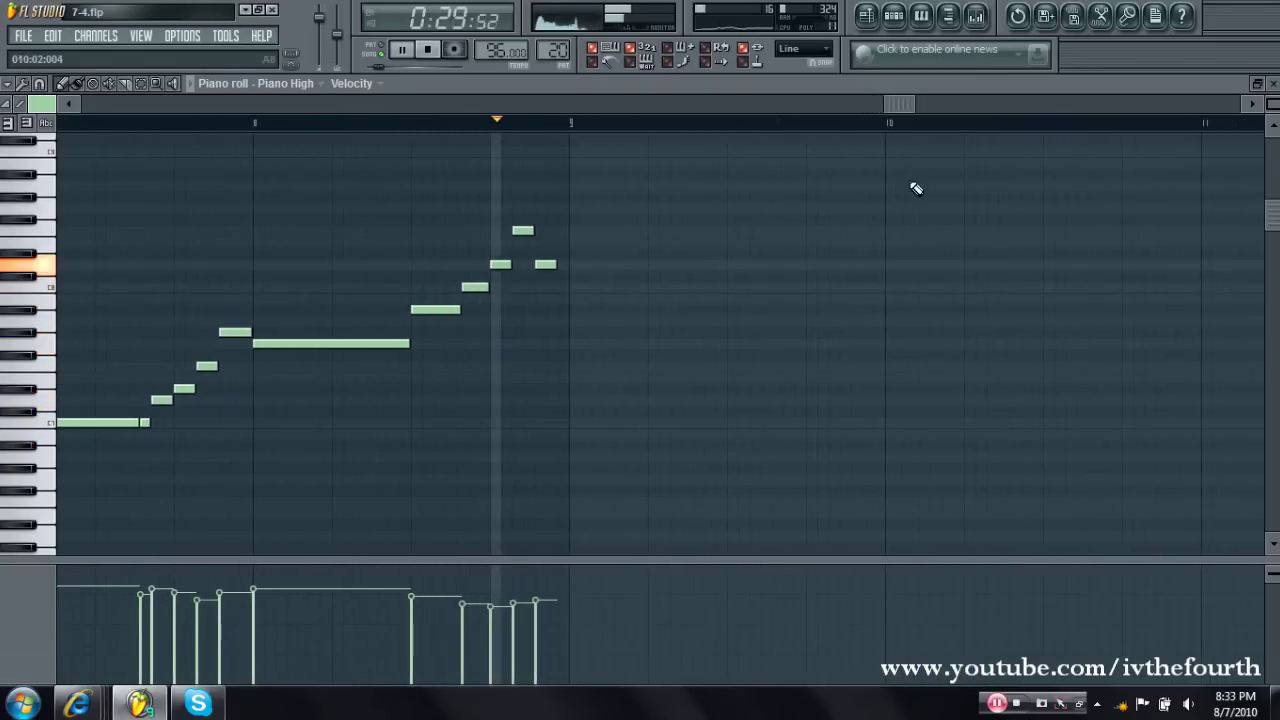
pyautogui.click(1274, 84)
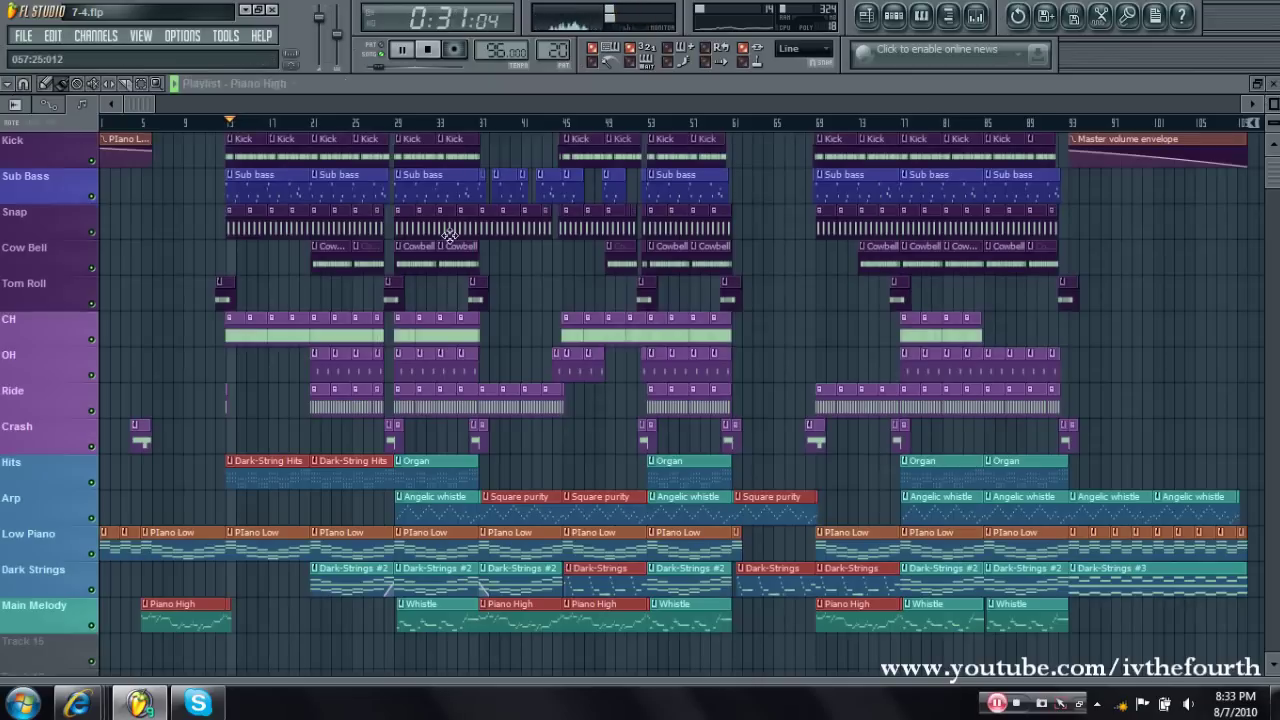
# Open the Piano Low pattern from the playlist, review its chord notes, and close the piano roll
pyautogui.doubleClick(257, 551)
pyautogui.moveTo(472, 104); pyautogui.dragTo(658, 186)
pyautogui.click(1272, 84)
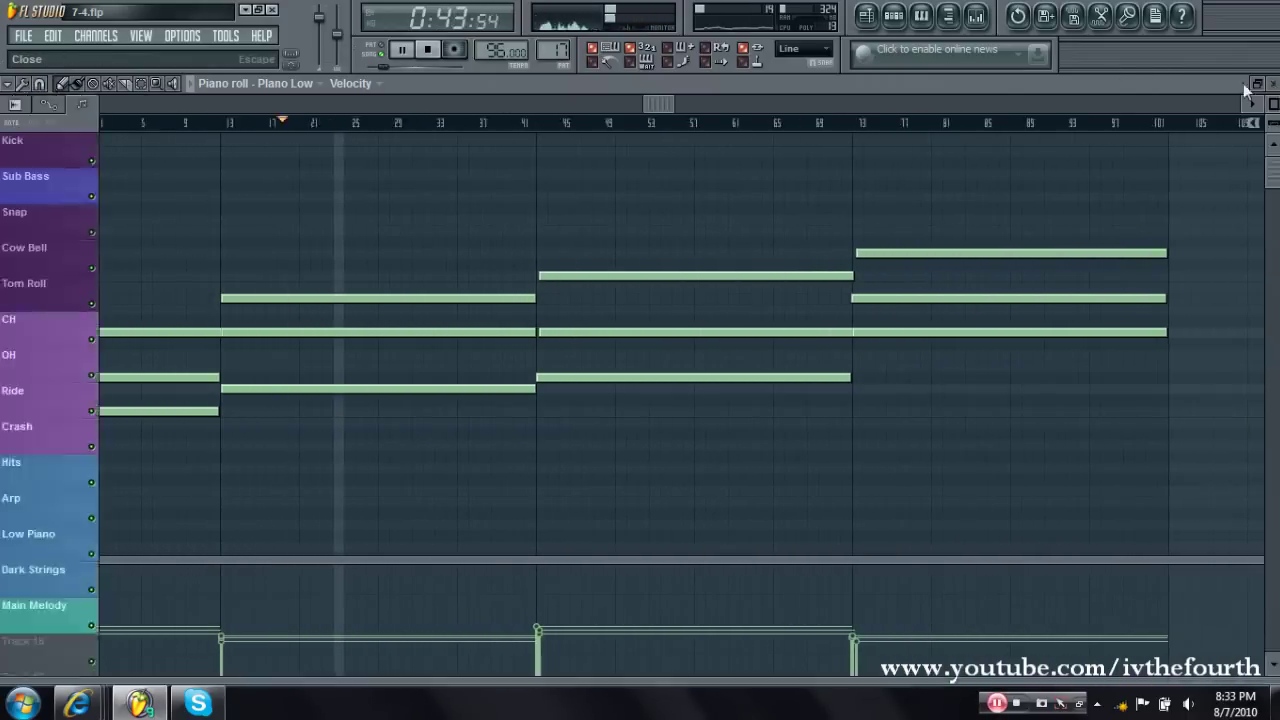
# Open the Dark-String Hits pattern, review its chord stabs from the first to the last bar, and close it
pyautogui.doubleClick(287, 482)
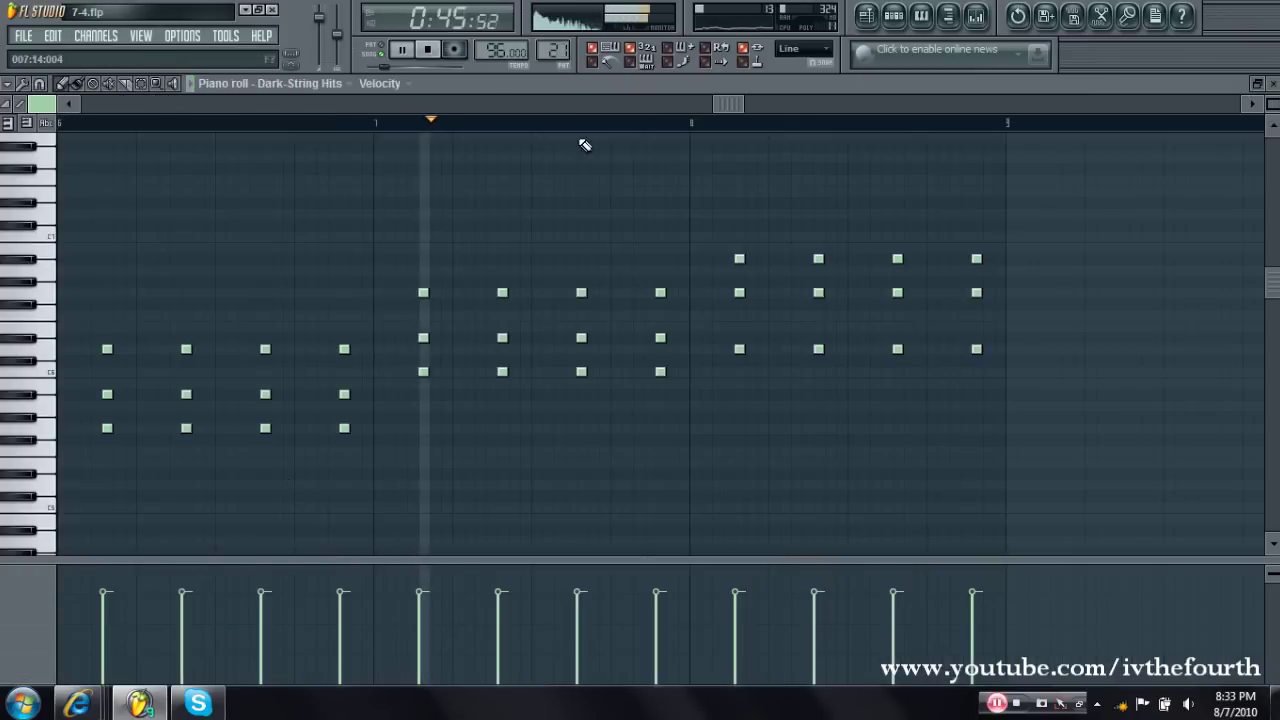
pyautogui.moveTo(737, 106); pyautogui.dragTo(84, 181)
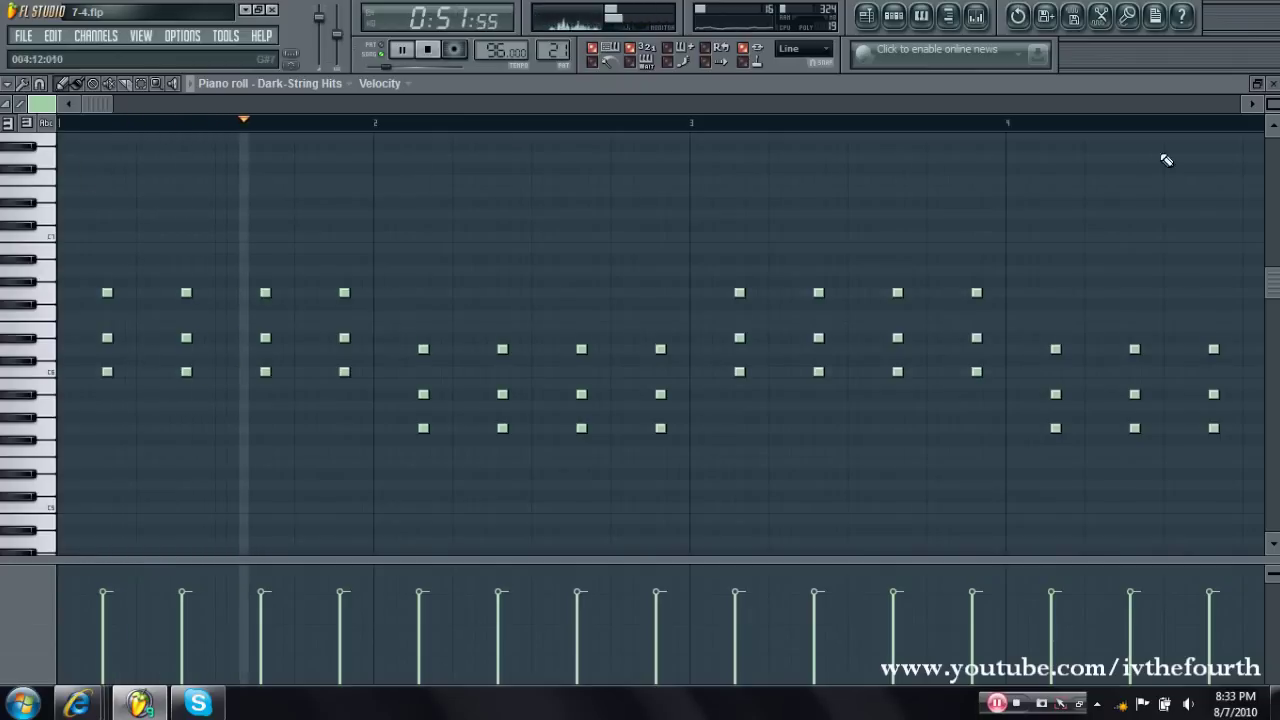
pyautogui.moveTo(88, 105); pyautogui.dragTo(221, 103)
pyautogui.click(1272, 83)
# Open the Whistle pattern near bar 29 of the Main Melody track, follow its notes to the end, and close it
pyautogui.keyDown('ctrl'); pyautogui.scroll(4, 198, 388); pyautogui.keyUp('ctrl')
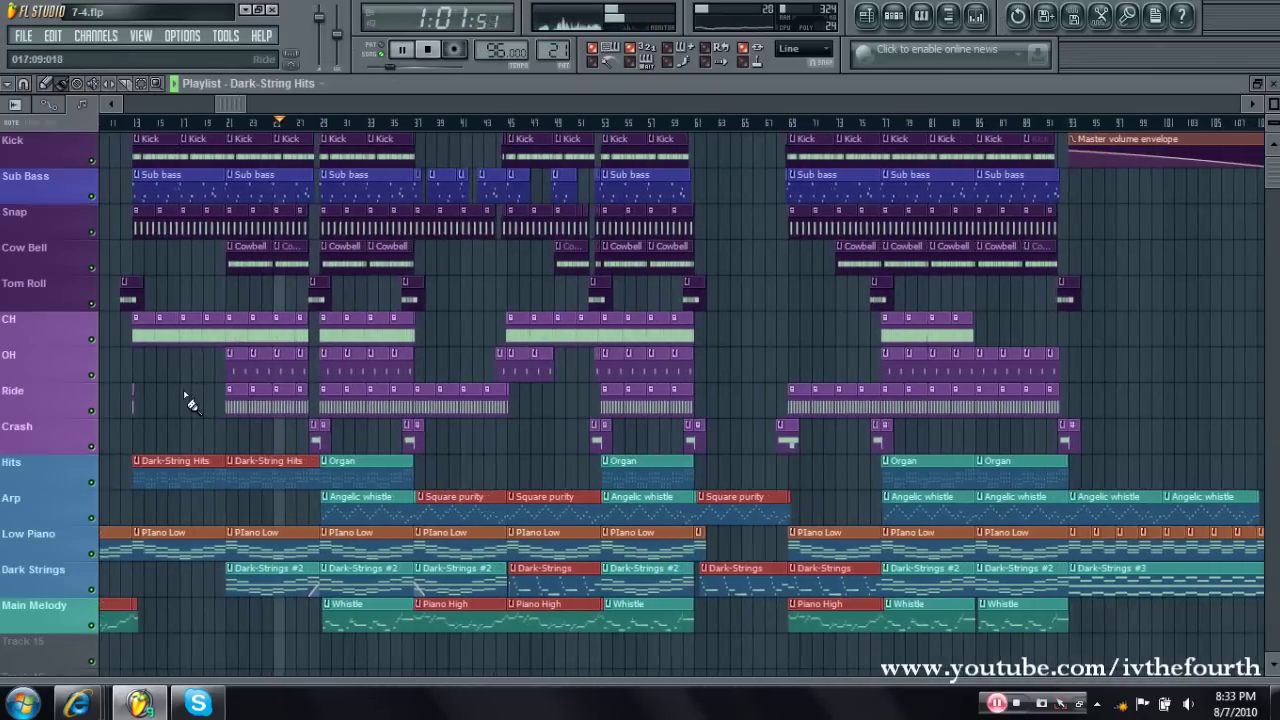
pyautogui.keyDown('ctrl'); pyautogui.scroll(3, 237, 367); pyautogui.keyUp('ctrl')
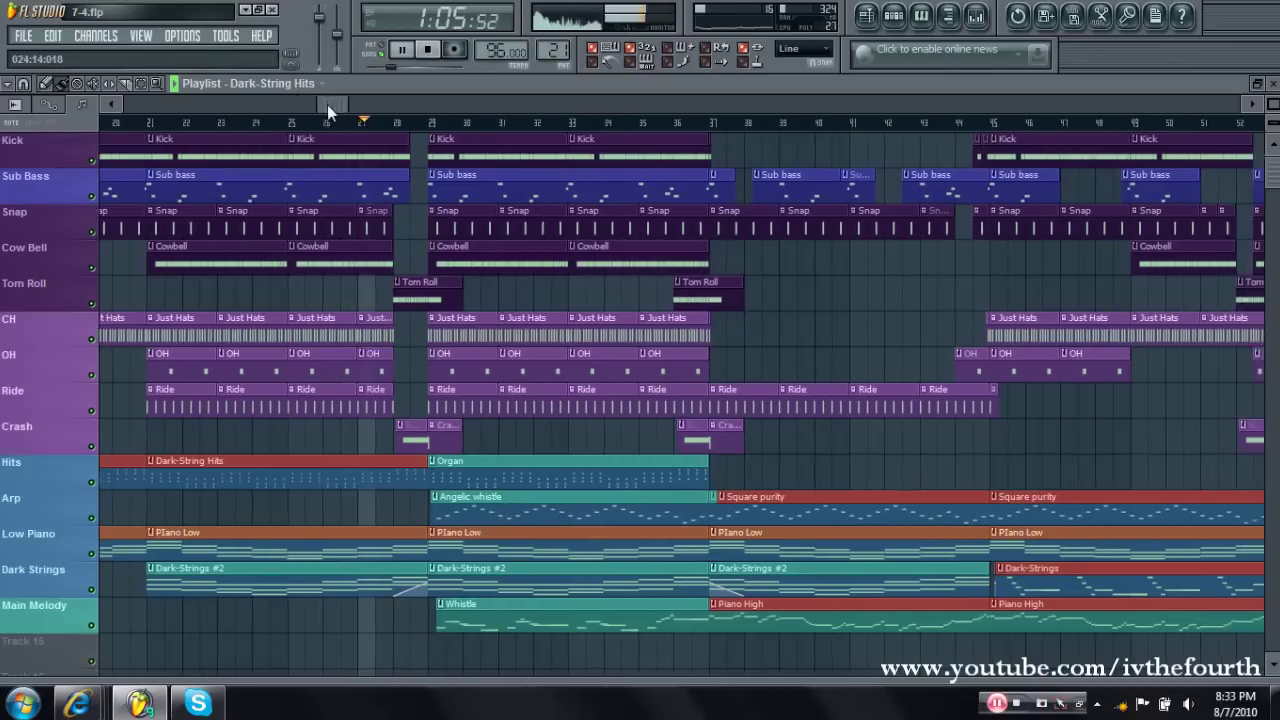
pyautogui.moveTo(327, 104); pyautogui.dragTo(357, 104)
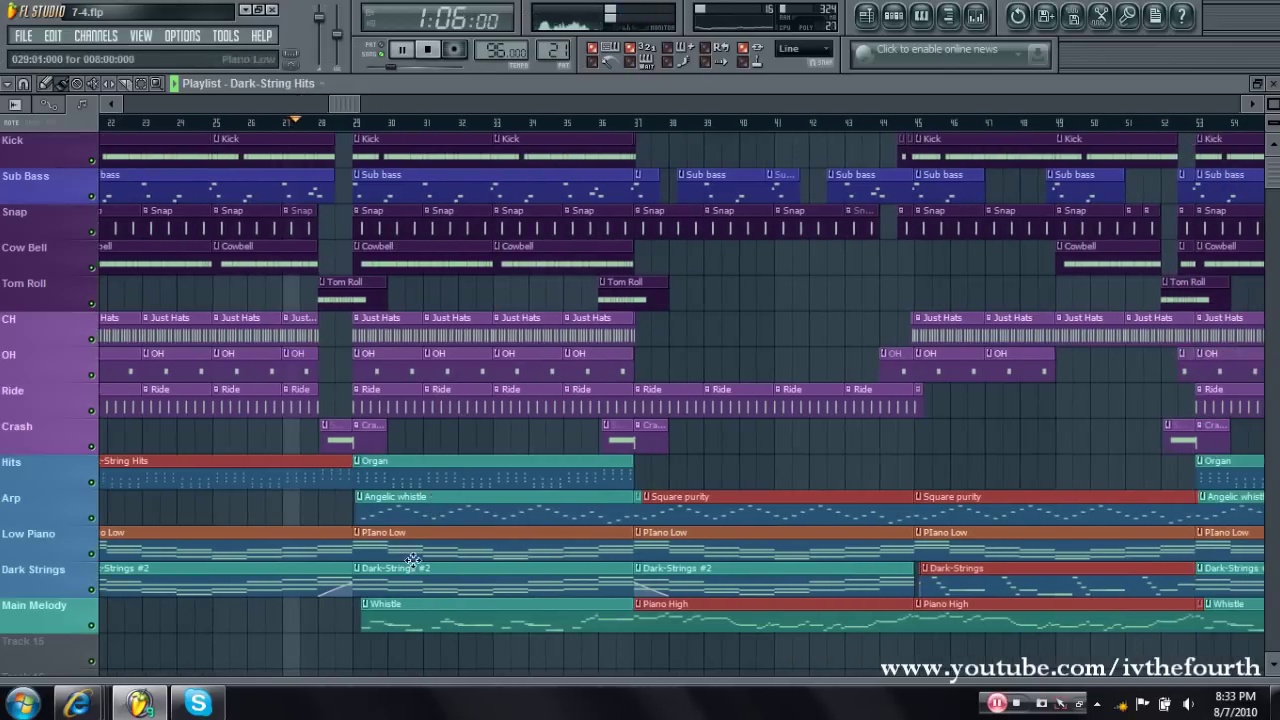
pyautogui.doubleClick(404, 622)
pyautogui.moveTo(248, 104); pyautogui.dragTo(837, 275)
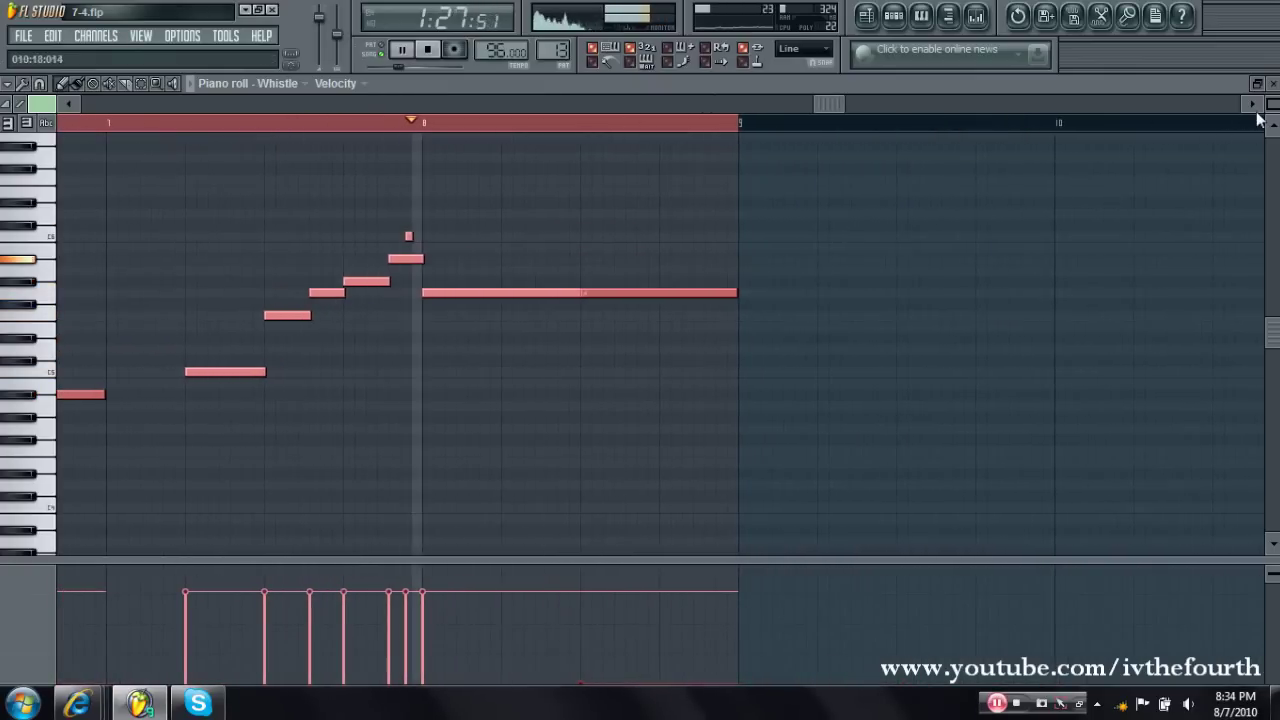
pyautogui.click(1270, 83)
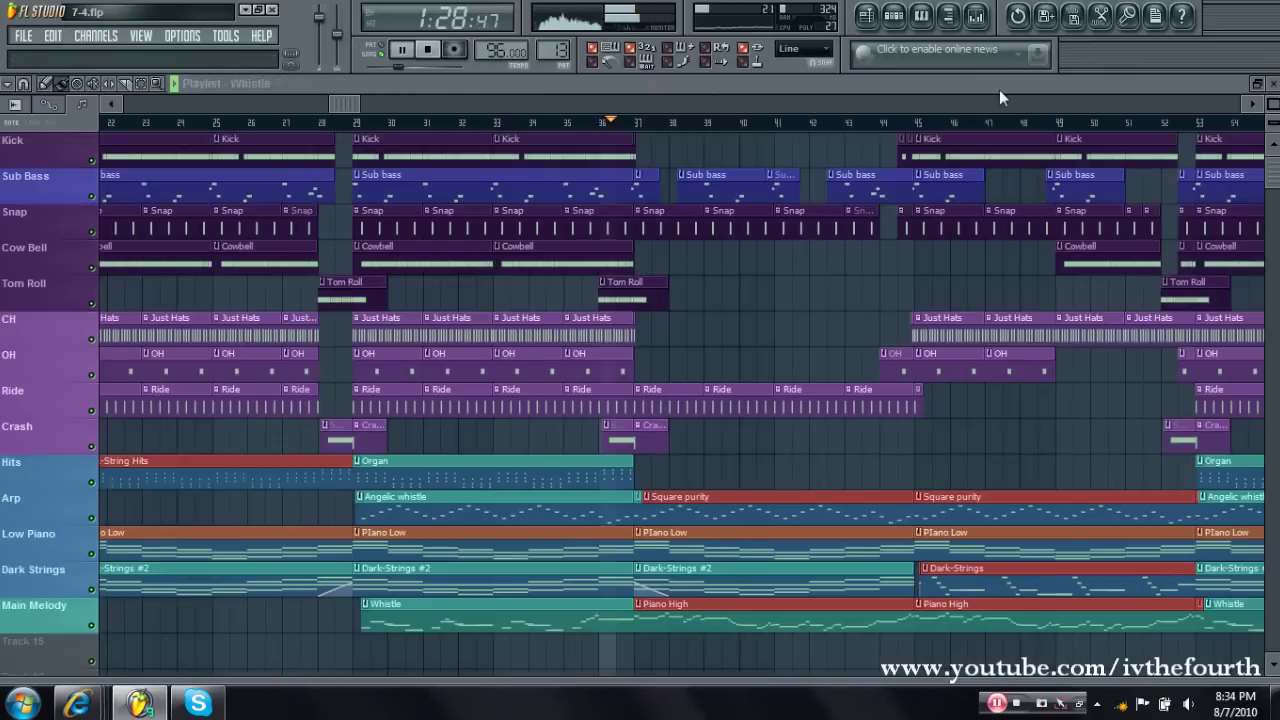
# Open the Square purity pattern on the Arp track, review its arpeggio through bar 8, and close it
pyautogui.doubleClick(727, 517)
pyautogui.moveTo(386, 104); pyautogui.dragTo(434, 172)
pyautogui.scroll(-3, 412, 194)
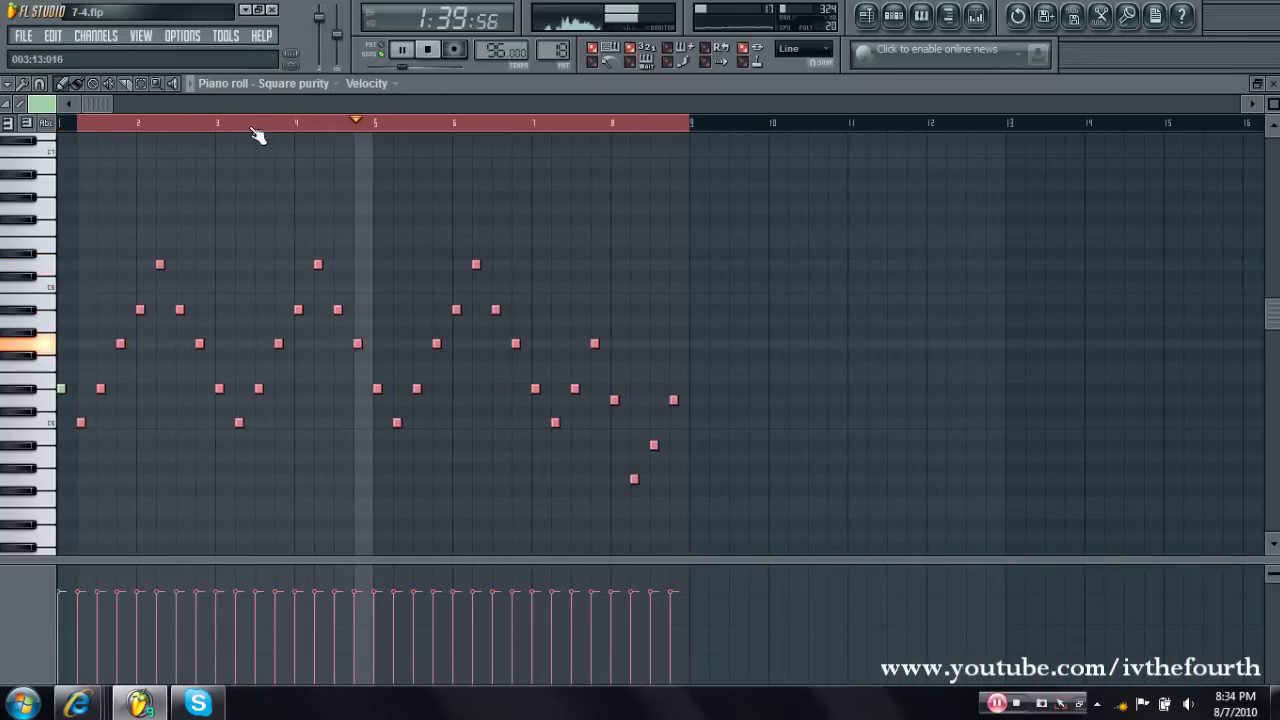
pyautogui.moveTo(105, 102); pyautogui.dragTo(476, 223)
pyautogui.moveTo(740, 95); pyautogui.dragTo(741, 104)
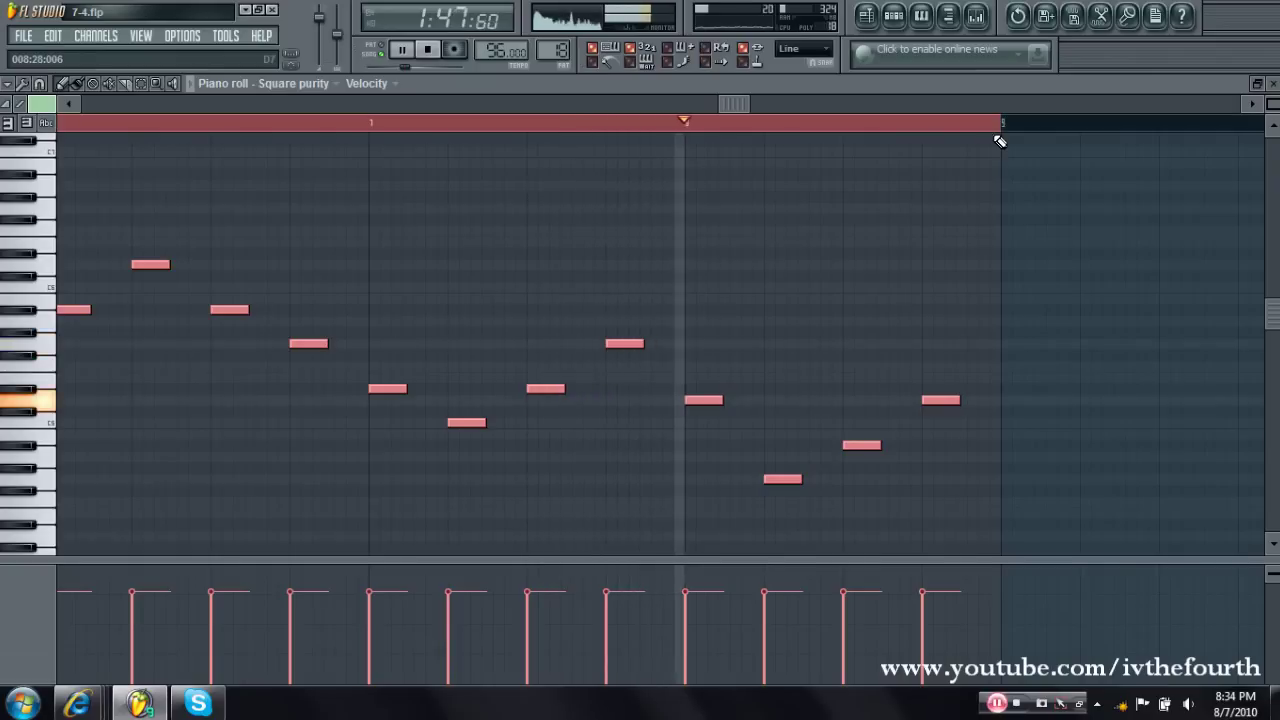
pyautogui.click(1274, 86)
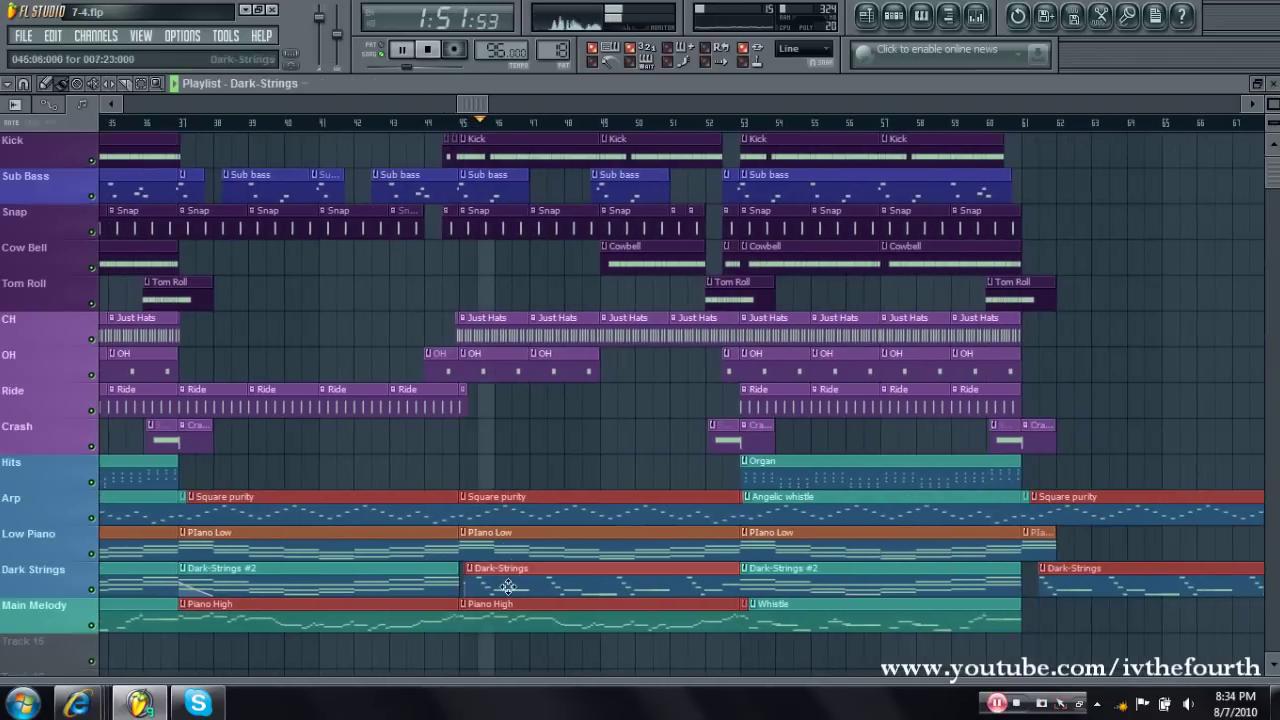
# Open the Dark-Strings pattern near bar 45, review its whole note sequence, and return to the playlist
pyautogui.doubleClick(508, 586)
pyautogui.moveTo(258, 118); pyautogui.dragTo(406, 200)
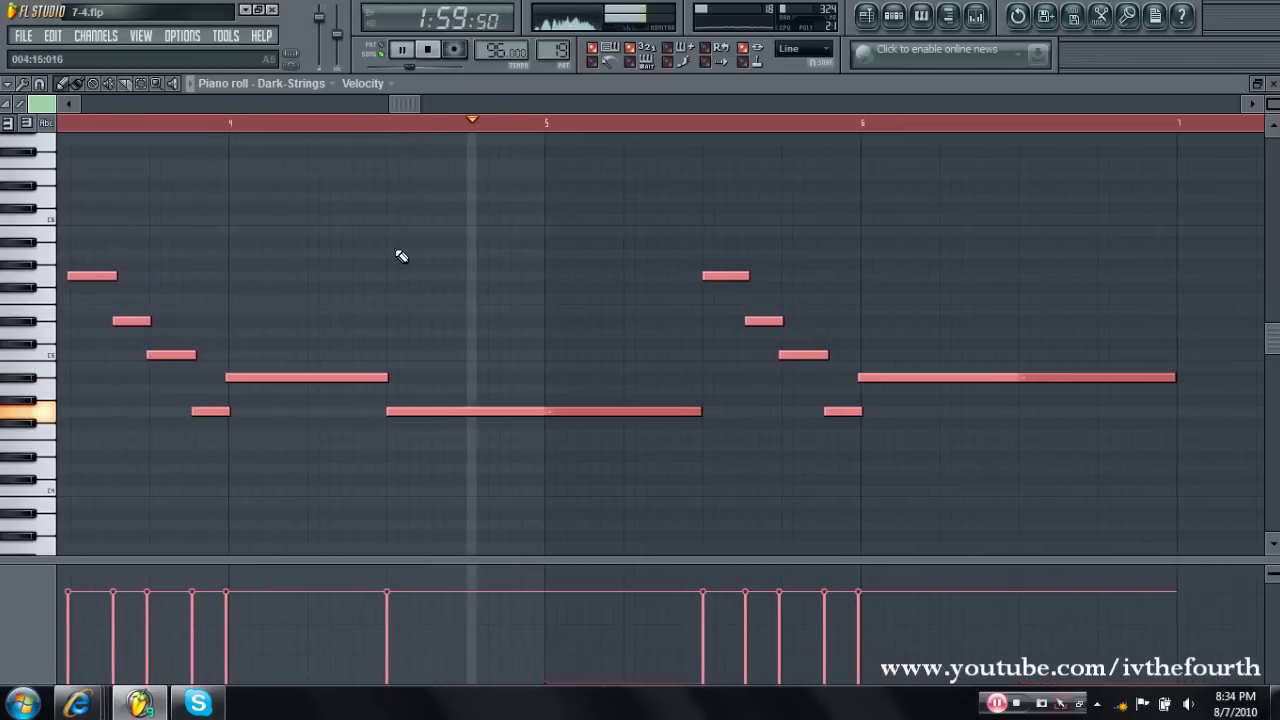
pyautogui.scroll(-3, 400, 255)
pyautogui.moveTo(204, 105); pyautogui.dragTo(97, 130)
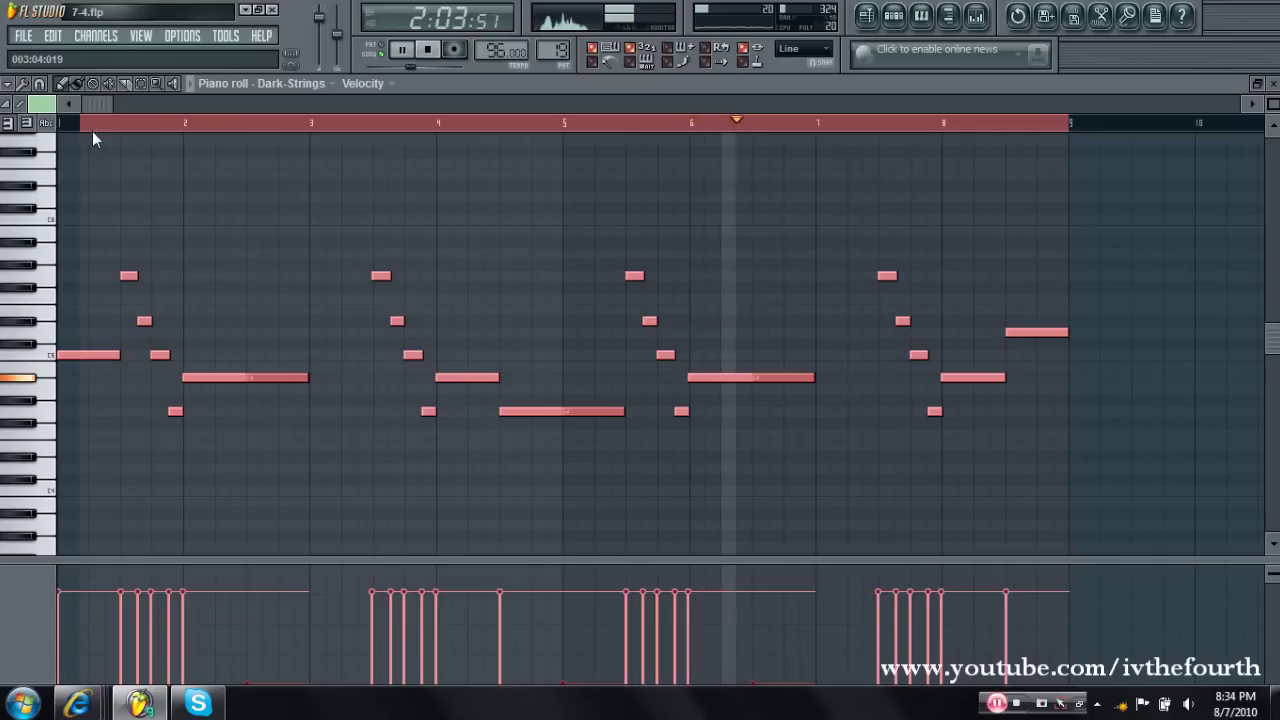
pyautogui.moveTo(93, 131); pyautogui.dragTo(136, 144)
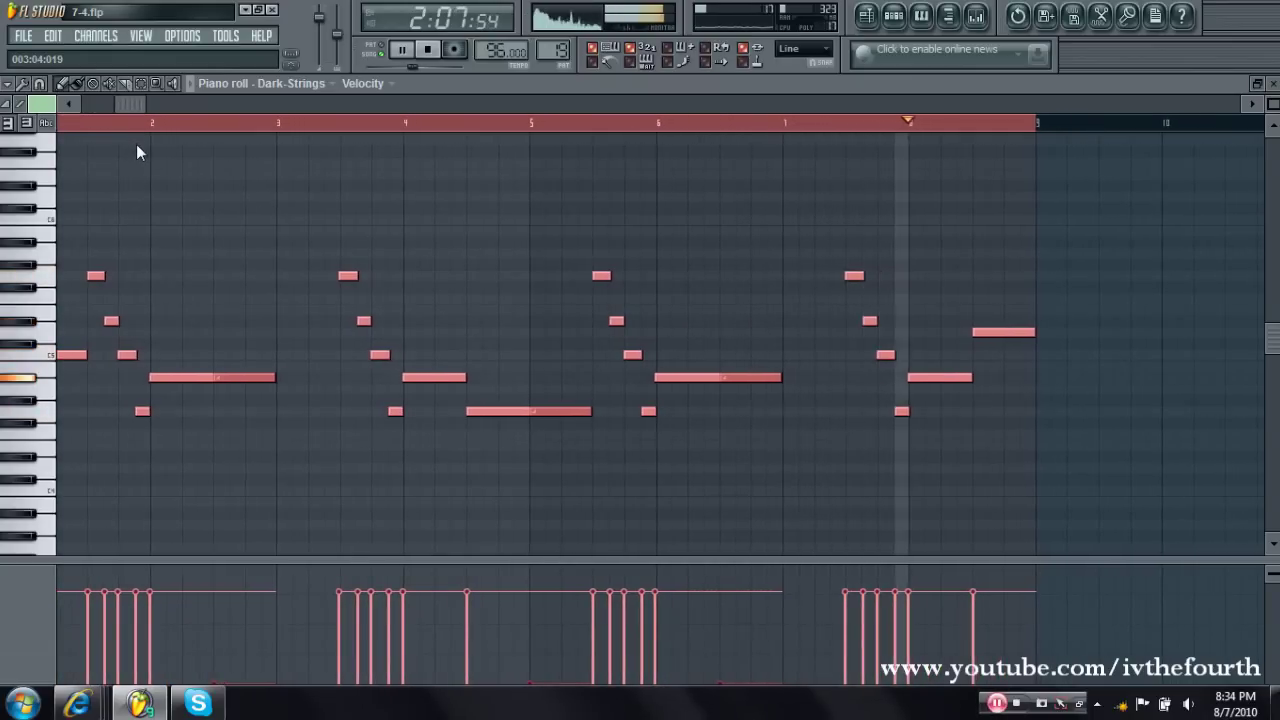
pyautogui.moveTo(136, 144); pyautogui.dragTo(44, 160)
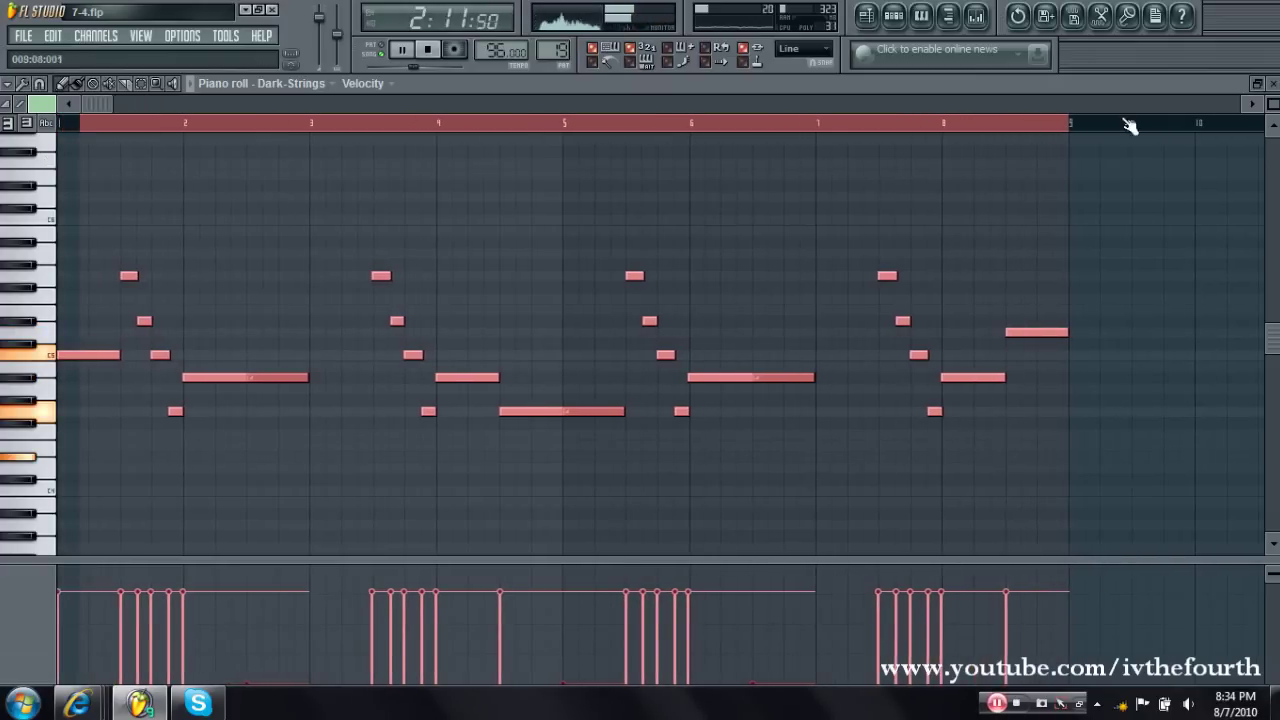
pyautogui.click(1273, 86)
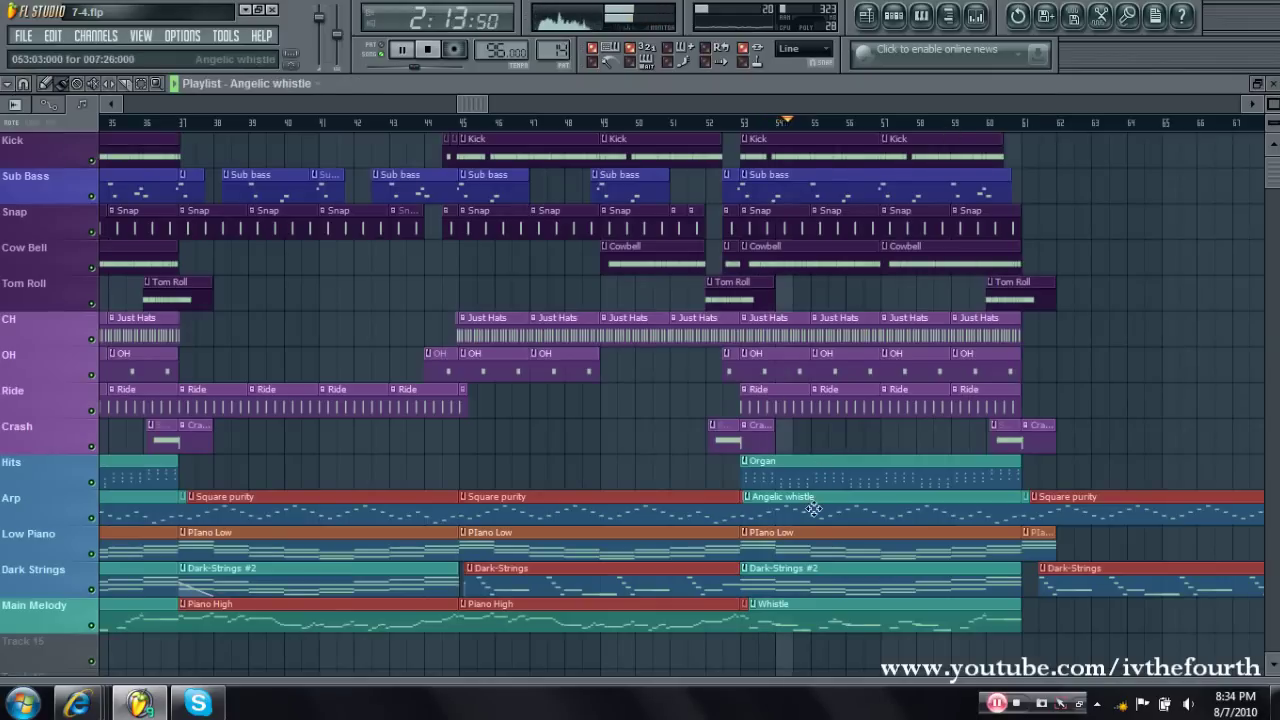
# Open the Angelic whistle pattern's notes and inspect the Sytrus instrument behind its channel
pyautogui.doubleClick(783, 499)
pyautogui.moveTo(336, 105); pyautogui.dragTo(40, 140)
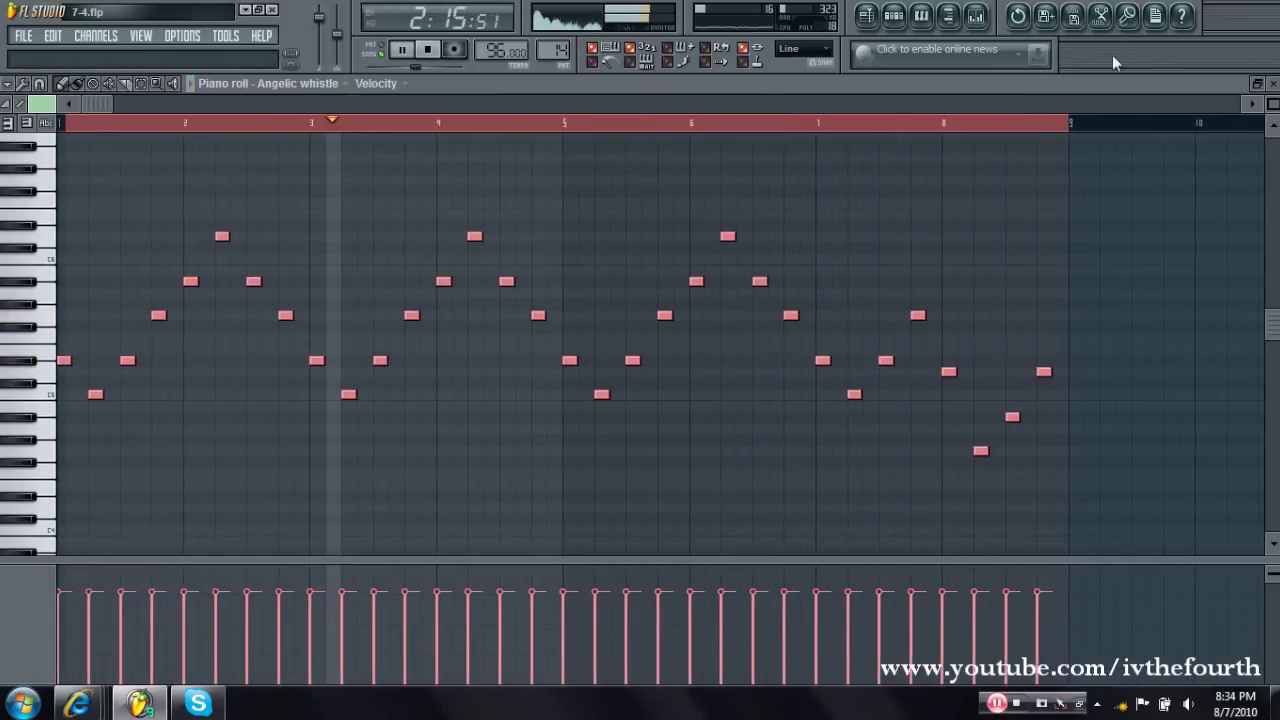
pyautogui.press('F6')
pyautogui.moveTo(578, 160); pyautogui.dragTo(813, 152)
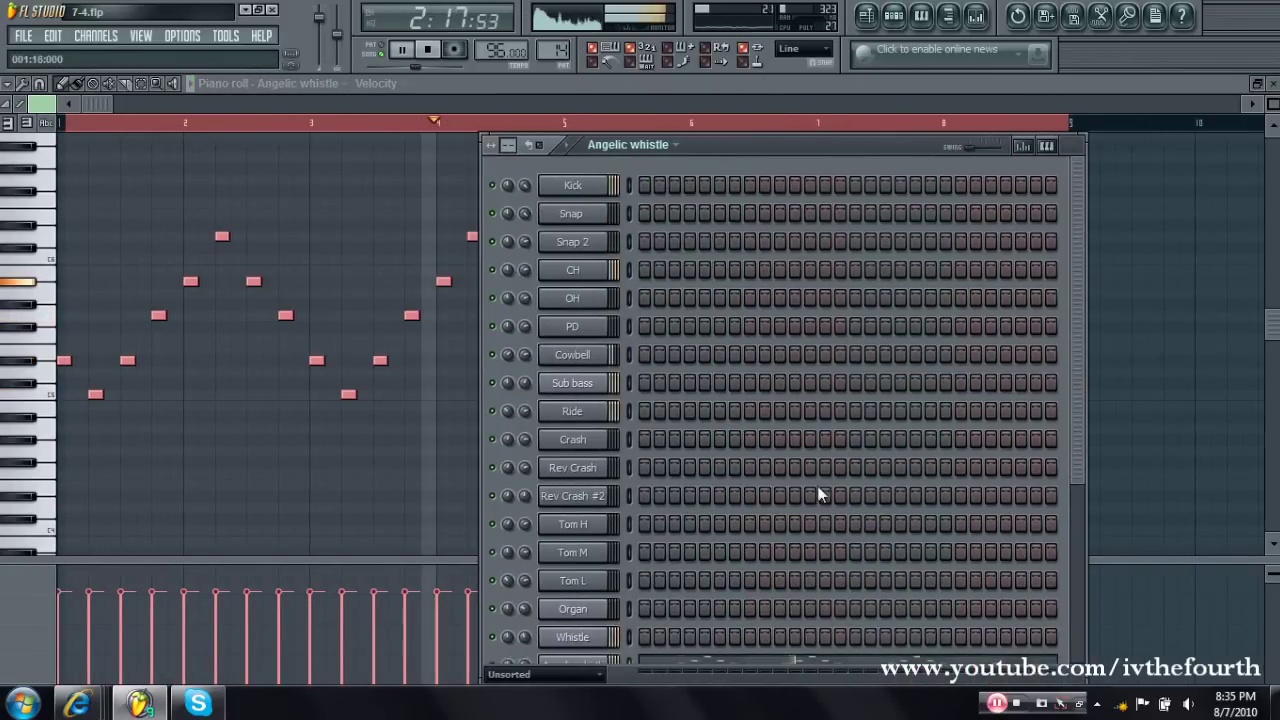
pyautogui.scroll(-3, 820, 491)
pyautogui.click(589, 497)
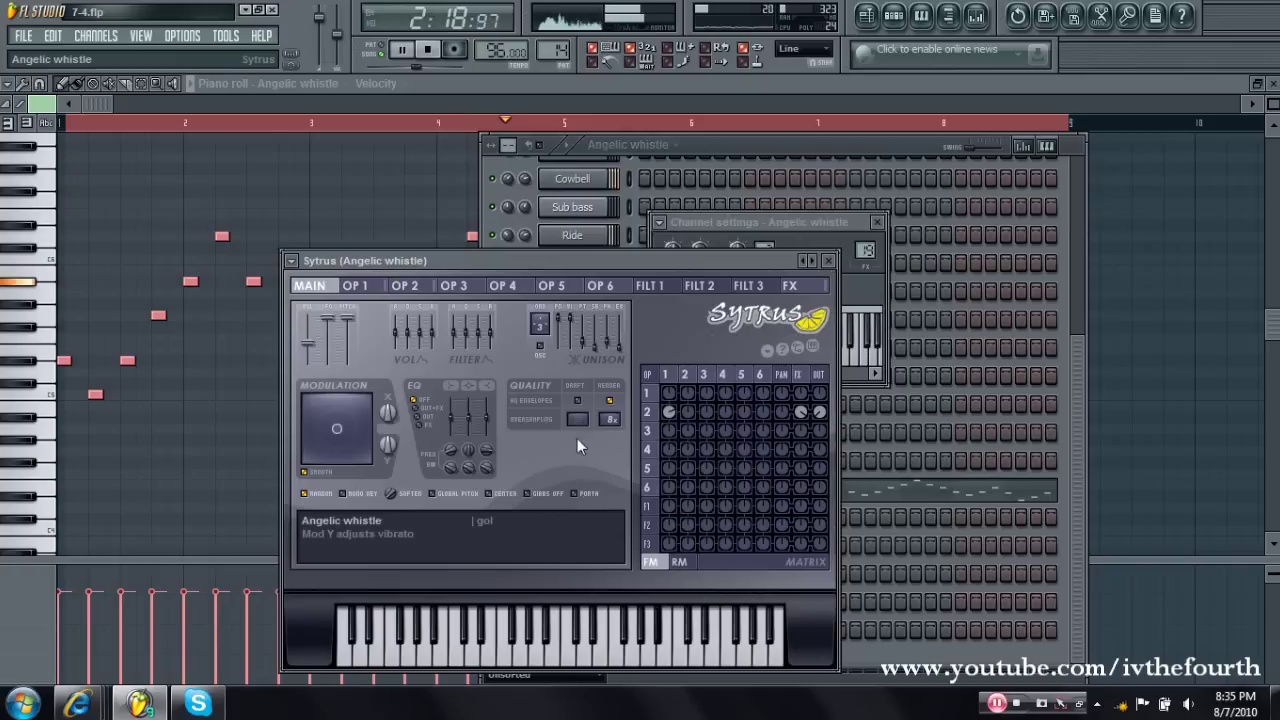
pyautogui.click(830, 261)
pyautogui.click(877, 221)
pyautogui.click(894, 15)
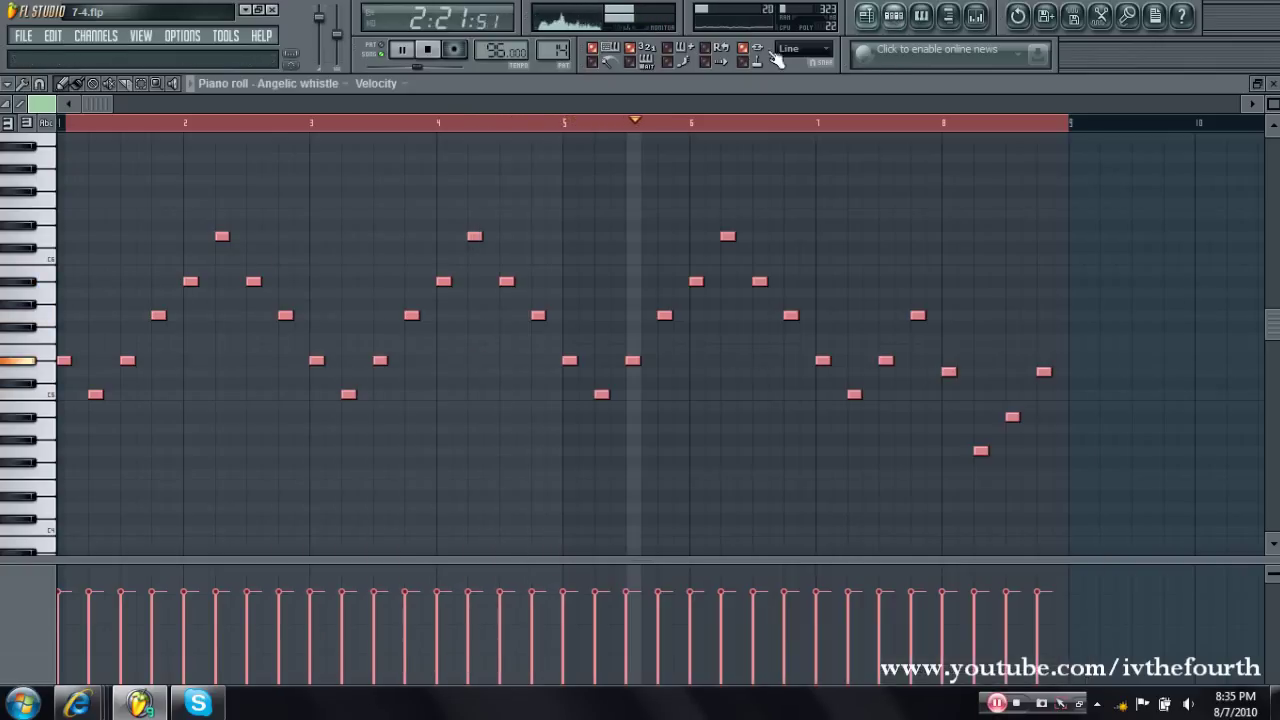
# Follow the rest of the Angelic whistle arpeggio to its end and return to the playlist
pyautogui.moveTo(97, 110); pyautogui.dragTo(429, 164)
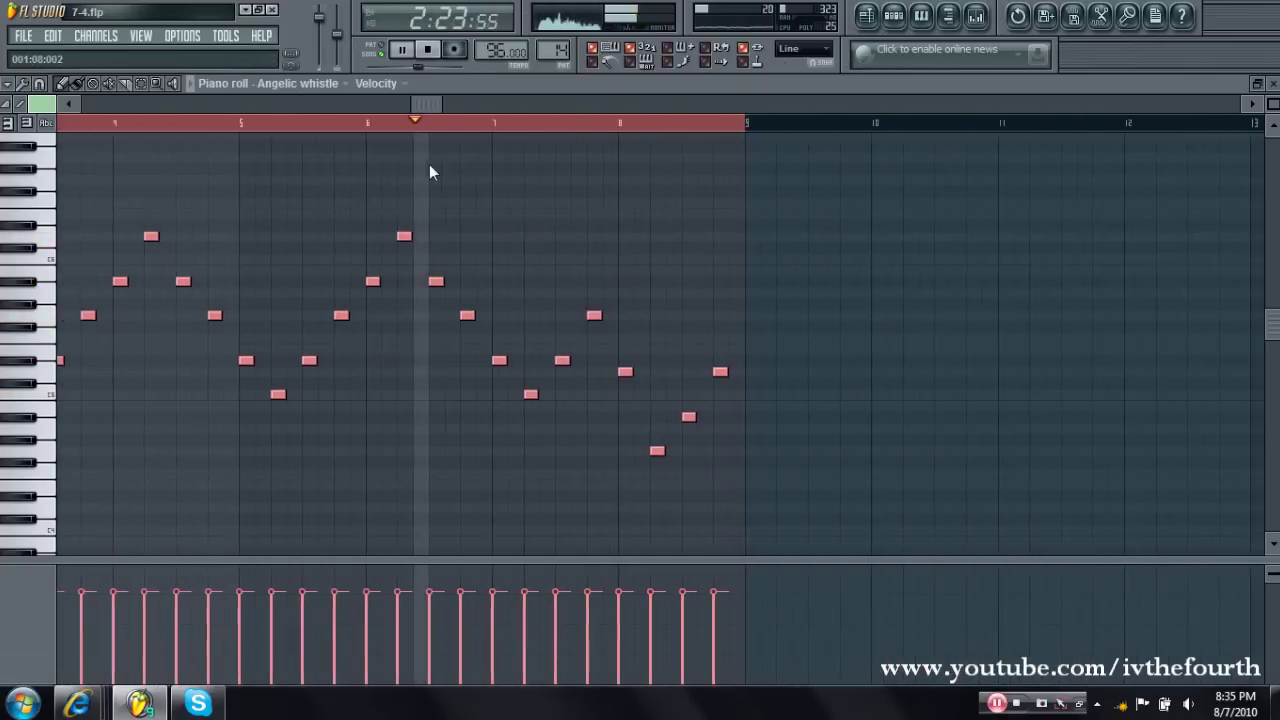
pyautogui.moveTo(424, 104); pyautogui.dragTo(600, 146)
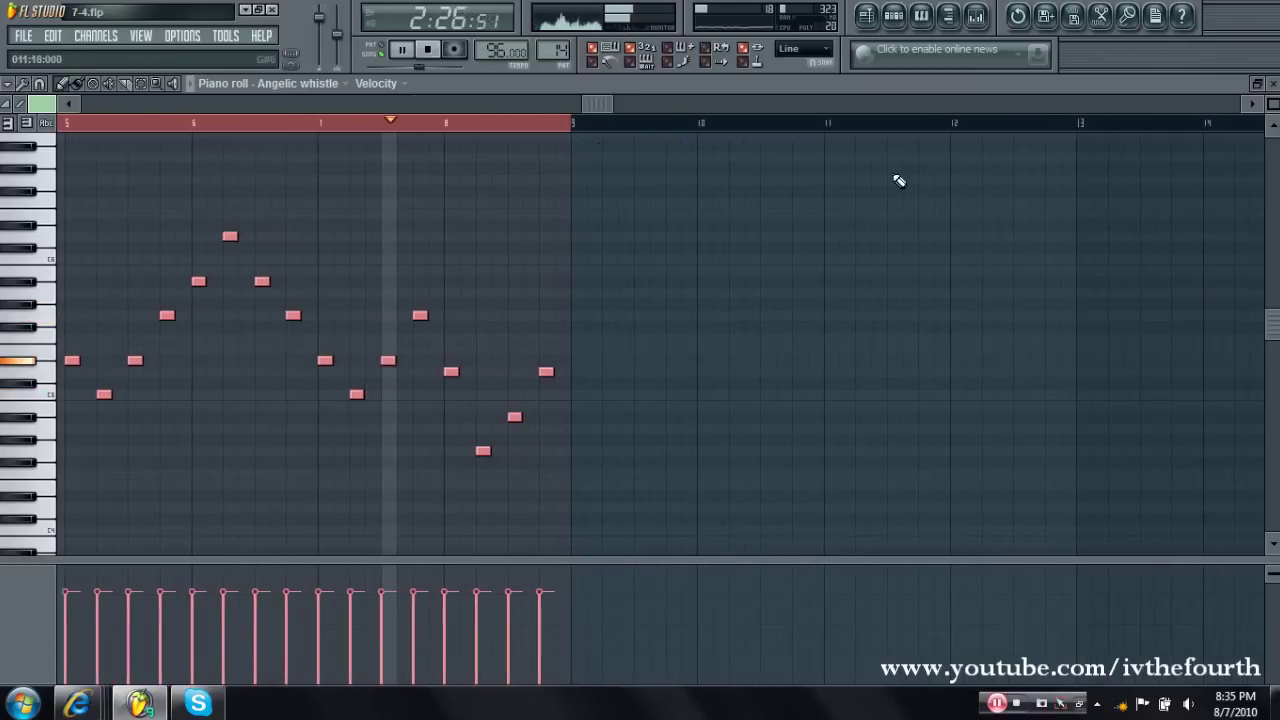
pyautogui.click(1274, 86)
# Examine the Tom Roll pattern near bar 60, viewing the Tom H notes and the Tom H, Tom M and Tom L channels
pyautogui.moveTo(463, 104); pyautogui.dragTo(598, 127)
pyautogui.scroll(-1, 650, 512)
pyautogui.scroll(1, 650, 512)
pyautogui.moveTo(598, 104); pyautogui.dragTo(618, 105)
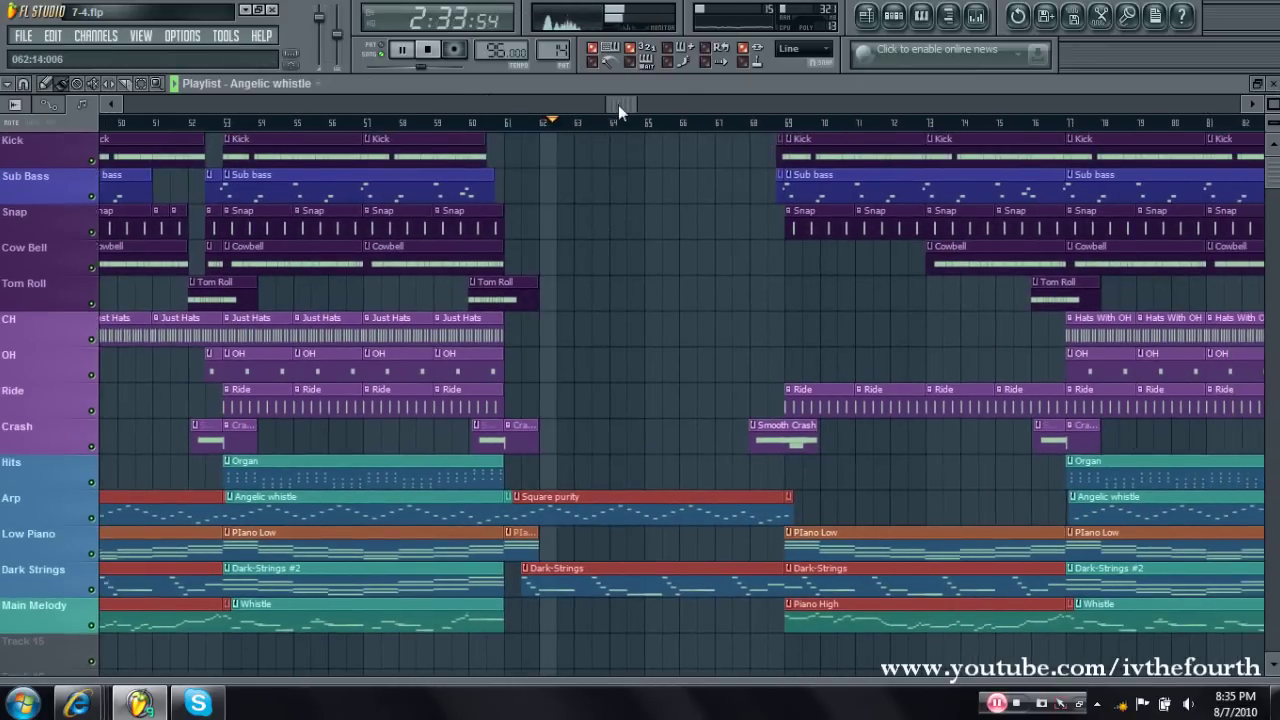
pyautogui.doubleClick(464, 290)
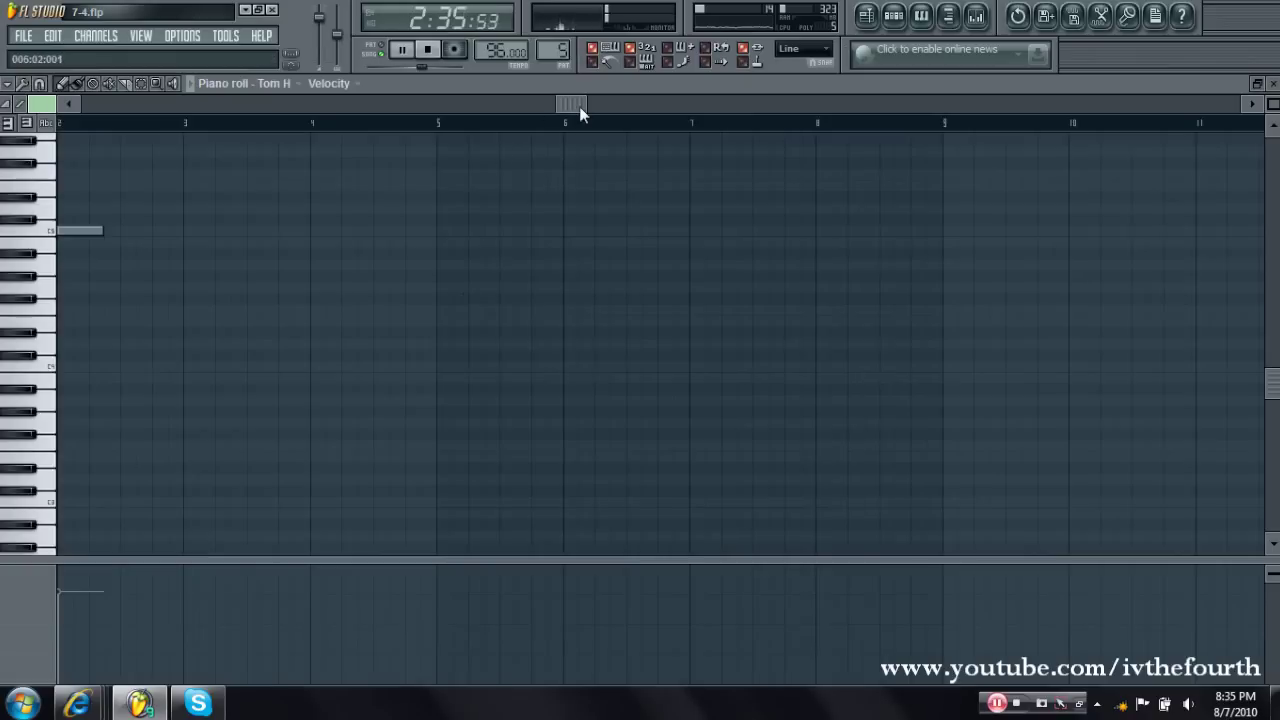
pyautogui.moveTo(579, 106); pyautogui.dragTo(106, 197)
pyautogui.click(1274, 83)
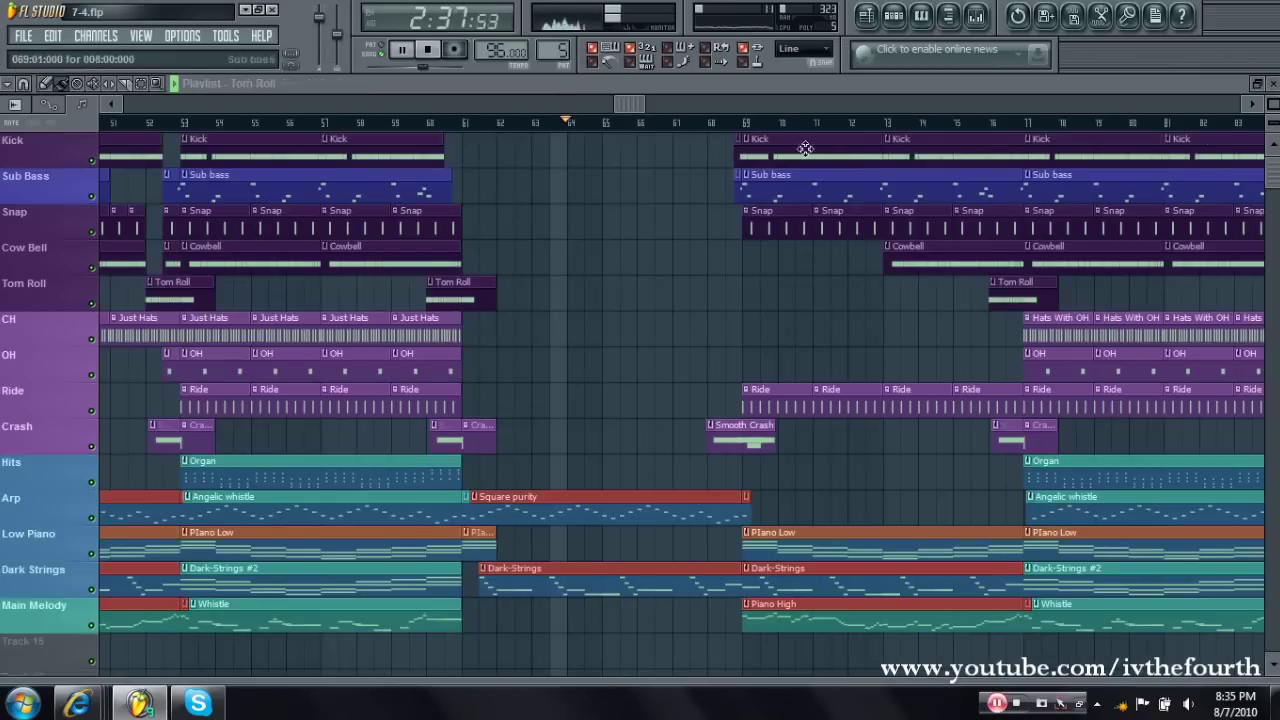
pyautogui.press('F6')
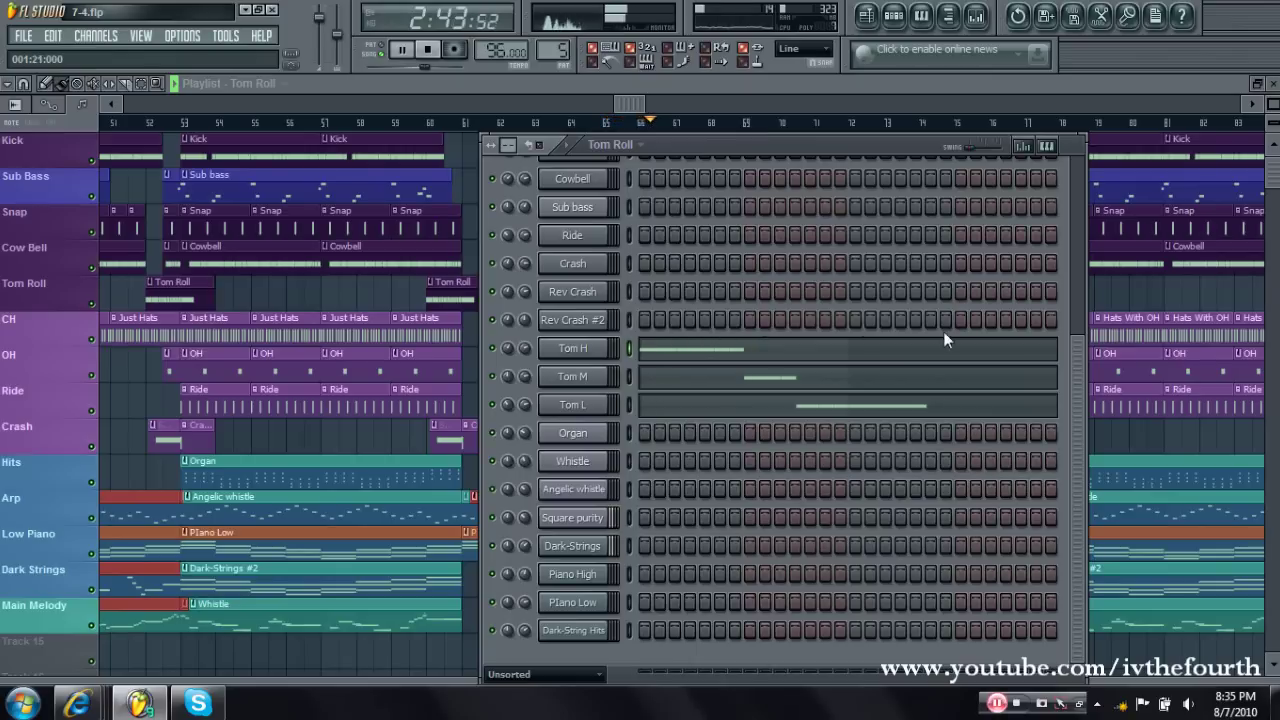
pyautogui.click(893, 17)
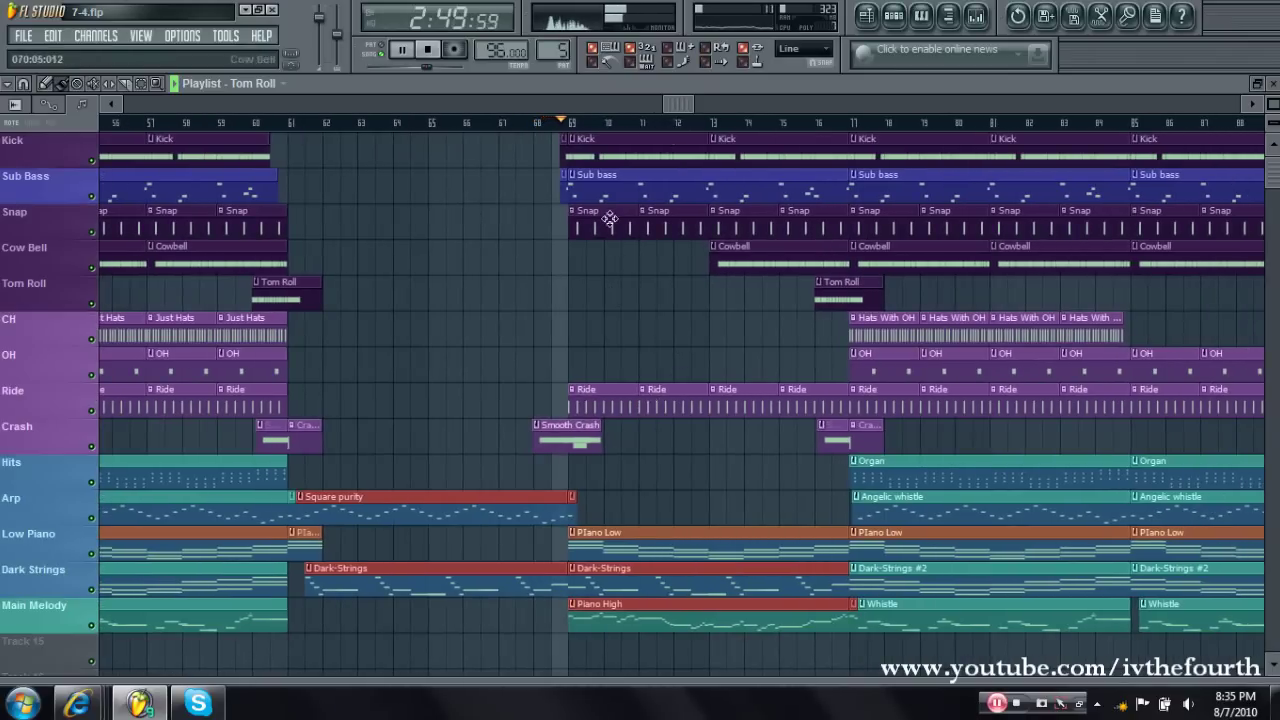
# Open the Sub bass pattern at bar 69, review its bass notes to the end, and close it
pyautogui.doubleClick(603, 192)
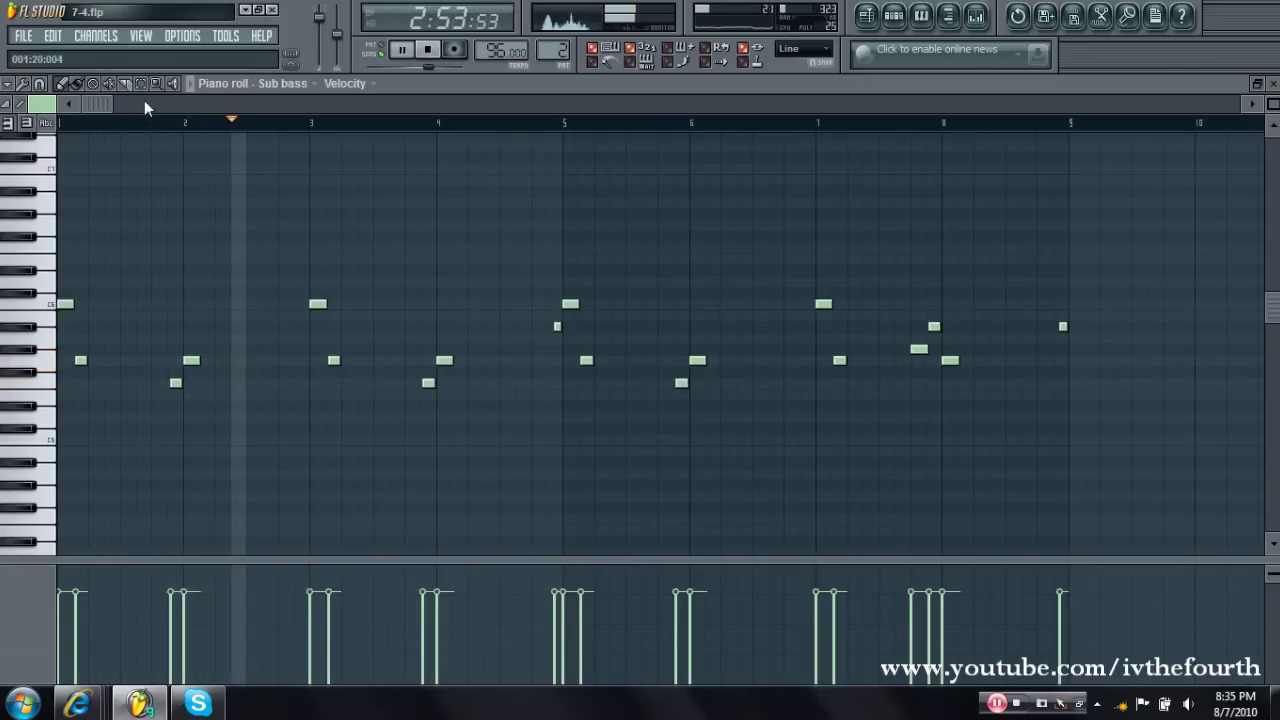
pyautogui.moveTo(111, 105); pyautogui.dragTo(241, 209)
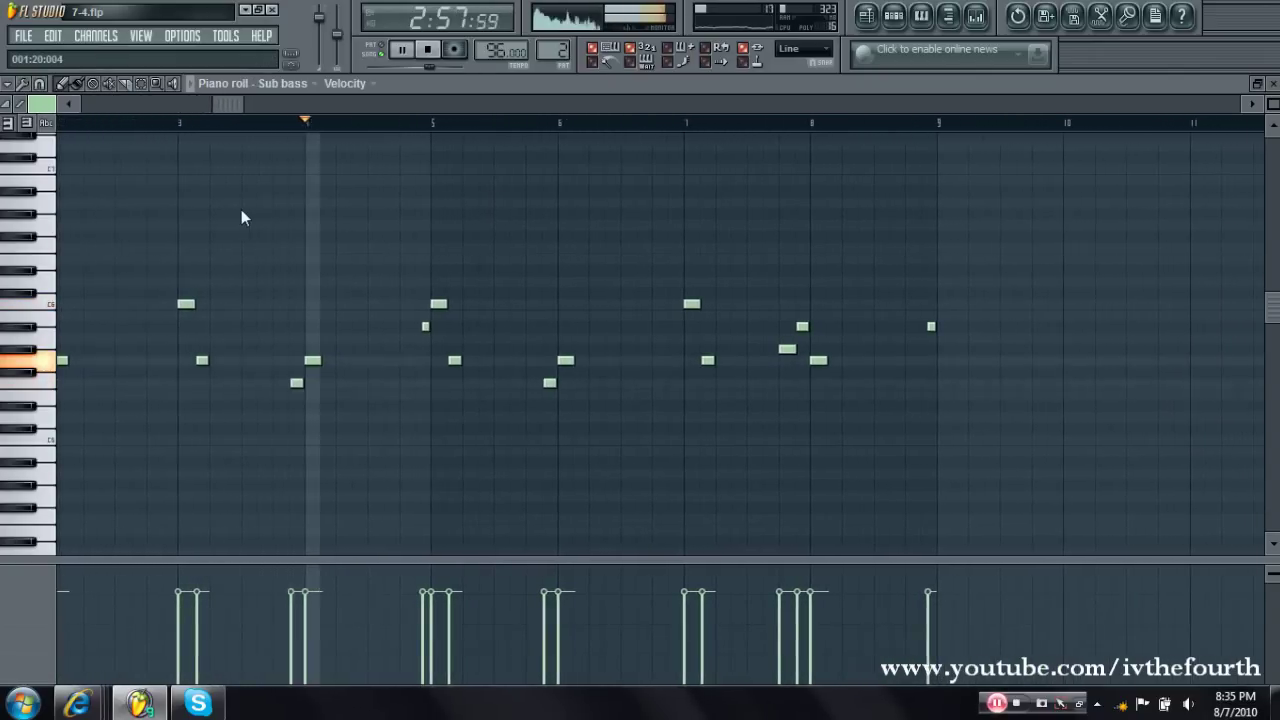
pyautogui.scroll(3, 268, 248)
pyautogui.moveTo(395, 104)
pyautogui.mouseDown()
pyautogui.moveTo(507, 150)
pyautogui.moveTo(869, 181)
pyautogui.mouseUp()
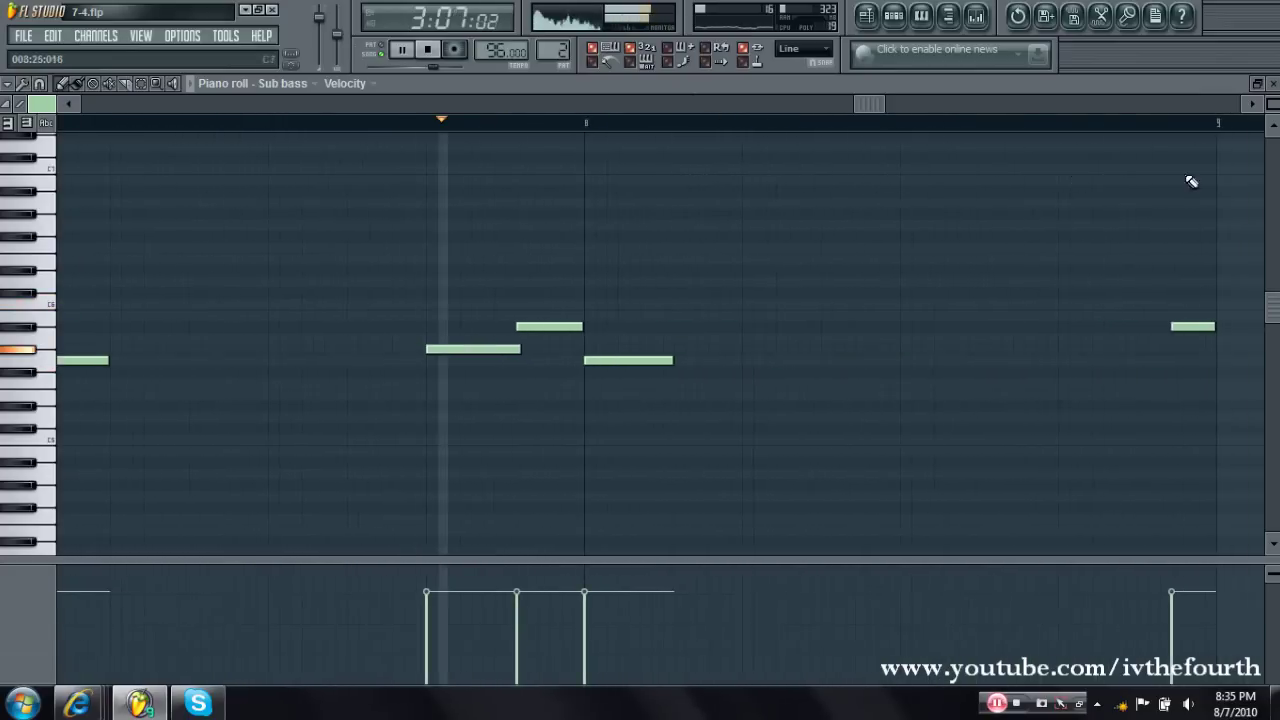
pyautogui.click(1271, 84)
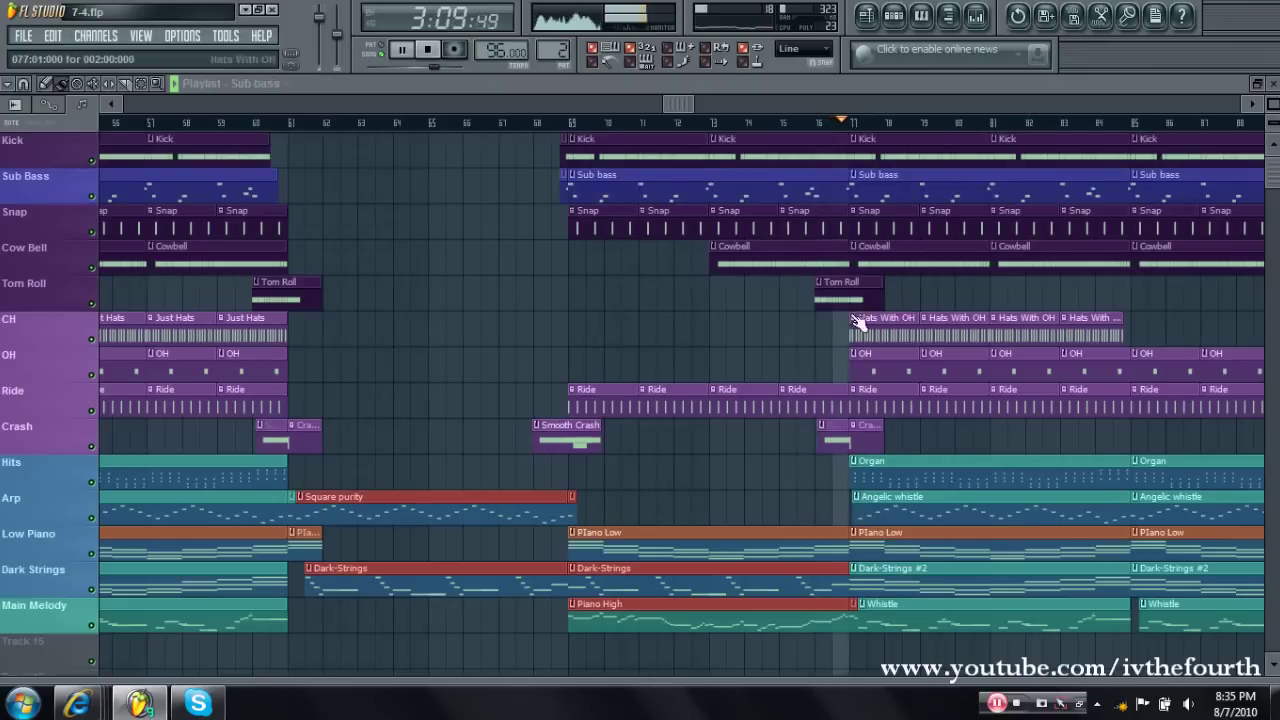
# Show the step sequence of the Hats With OH pattern at bar 77 of the CH track
pyautogui.moveTo(691, 102); pyautogui.dragTo(764, 113)
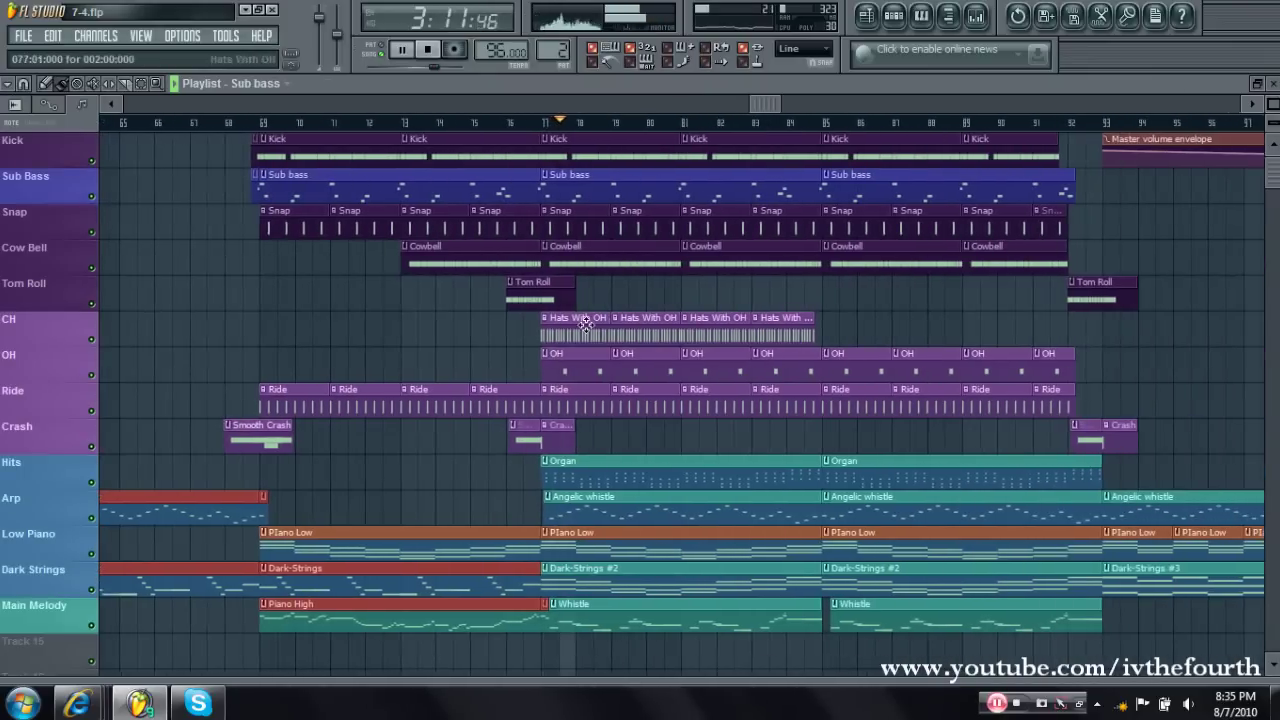
pyautogui.click(894, 18)
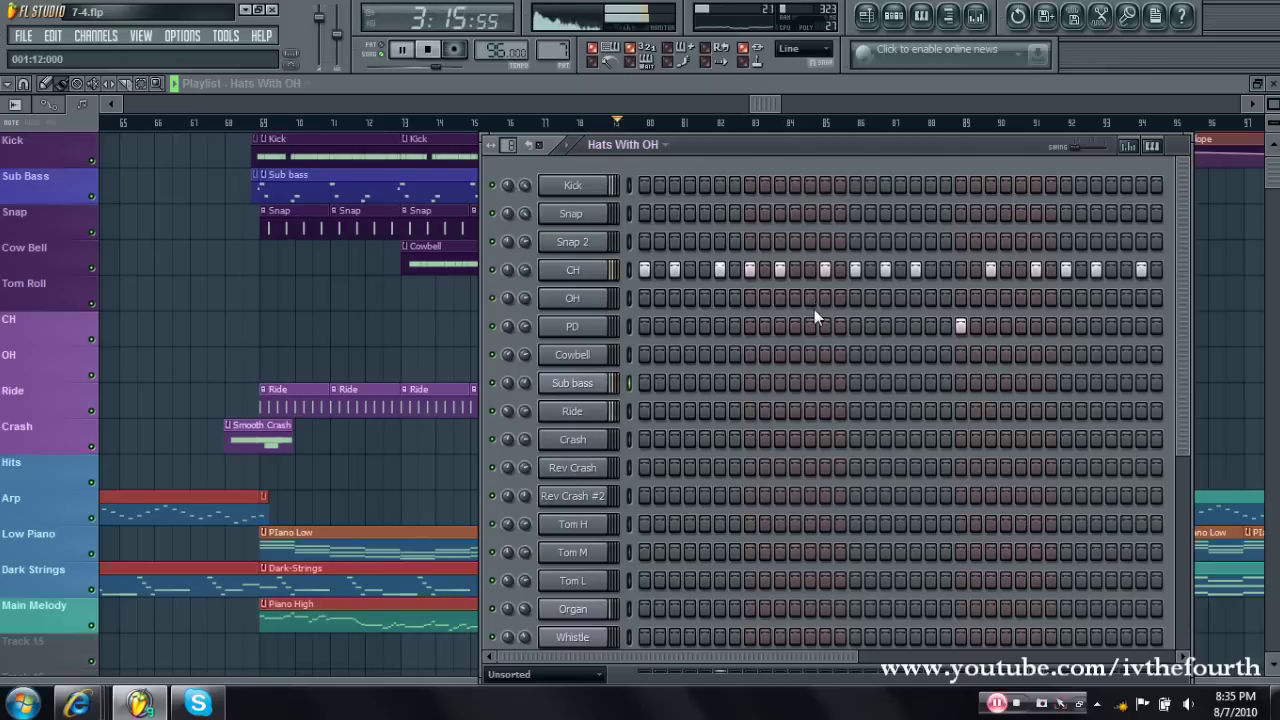
# Open the Kick pattern at bar 77, examine its notes and velocities in the piano roll, and return to the playlist
pyautogui.click(757, 99)
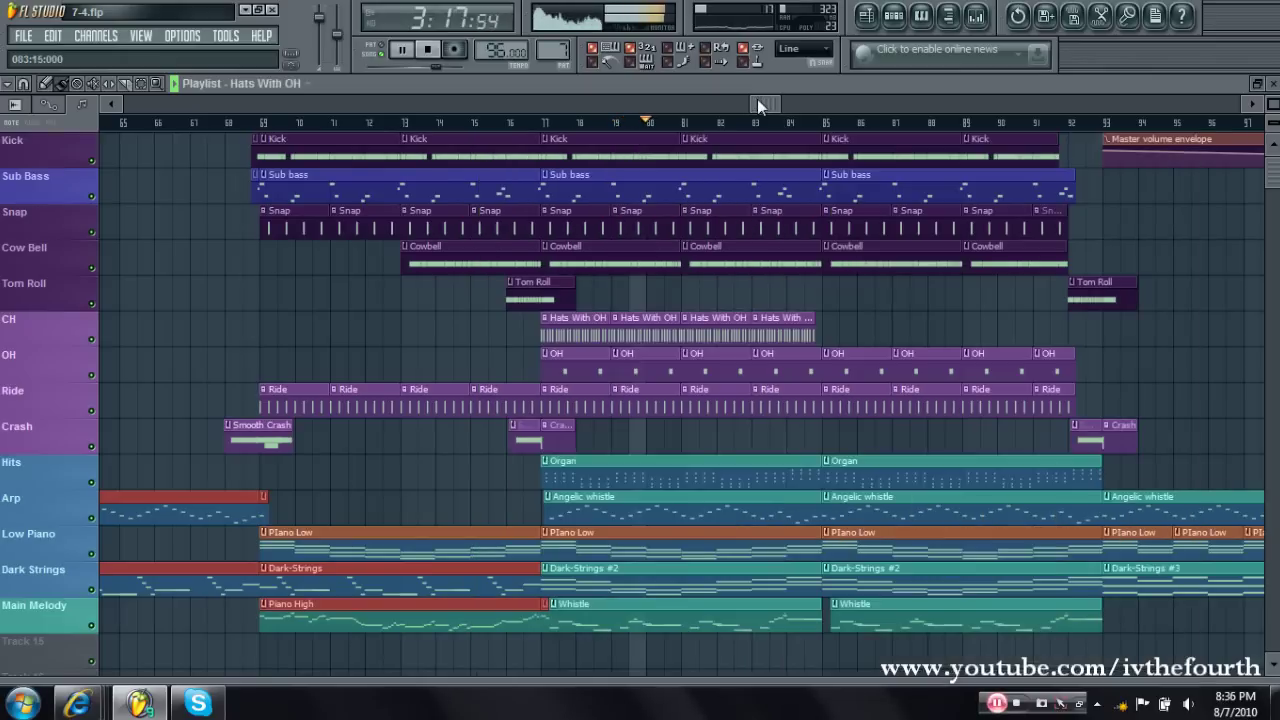
pyautogui.doubleClick(623, 162)
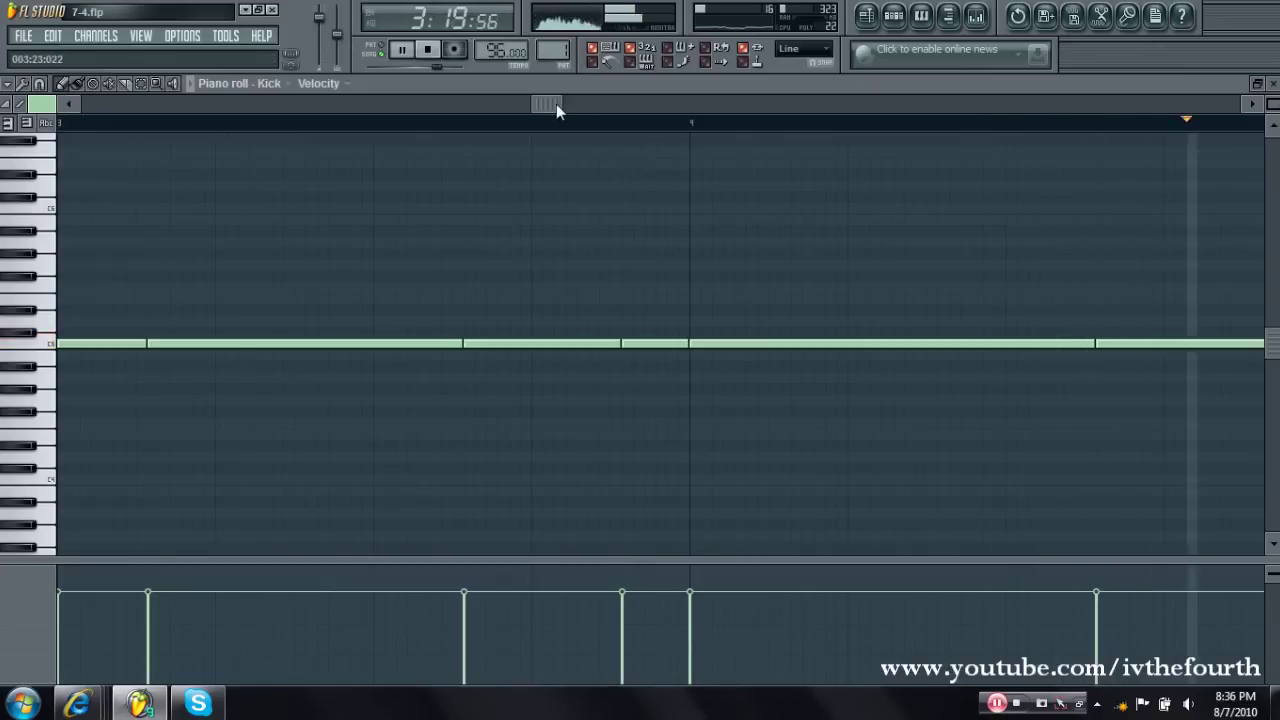
pyautogui.moveTo(557, 108); pyautogui.dragTo(671, 122)
pyautogui.moveTo(129, 161); pyautogui.dragTo(84, 170)
pyautogui.scroll(-3, 200, 235)
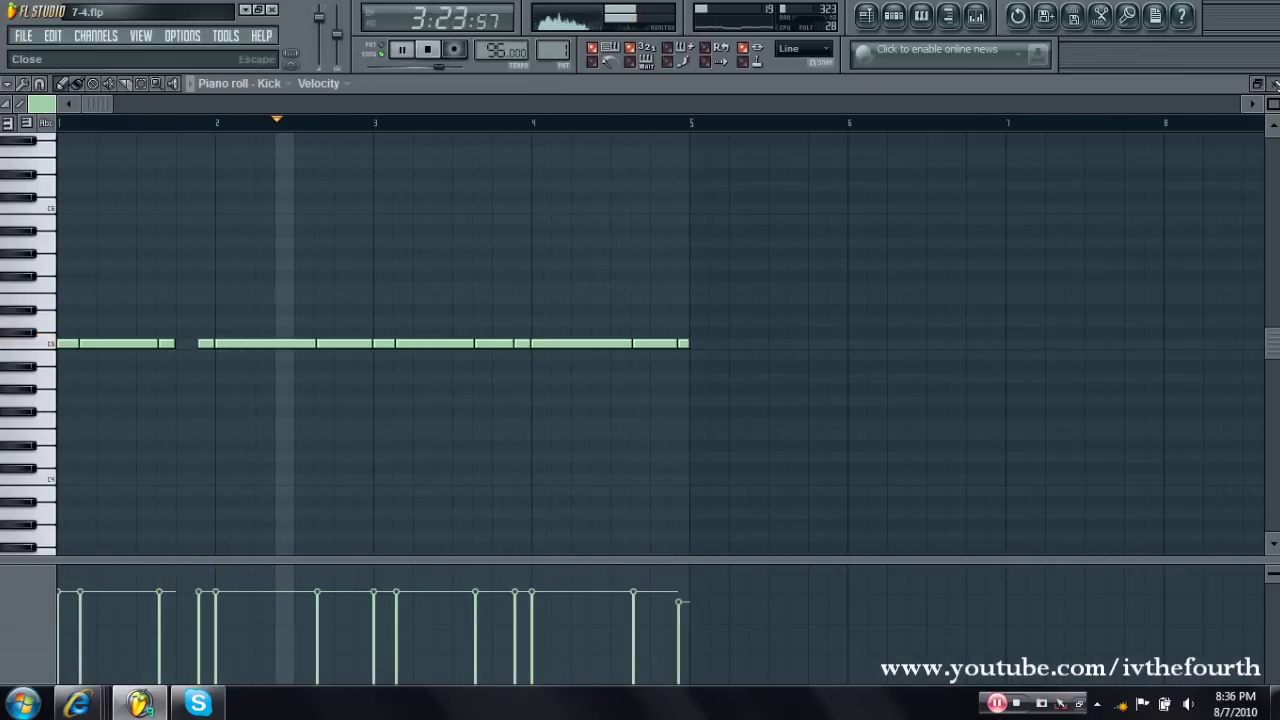
pyautogui.click(1258, 84)
pyautogui.click(837, 80)
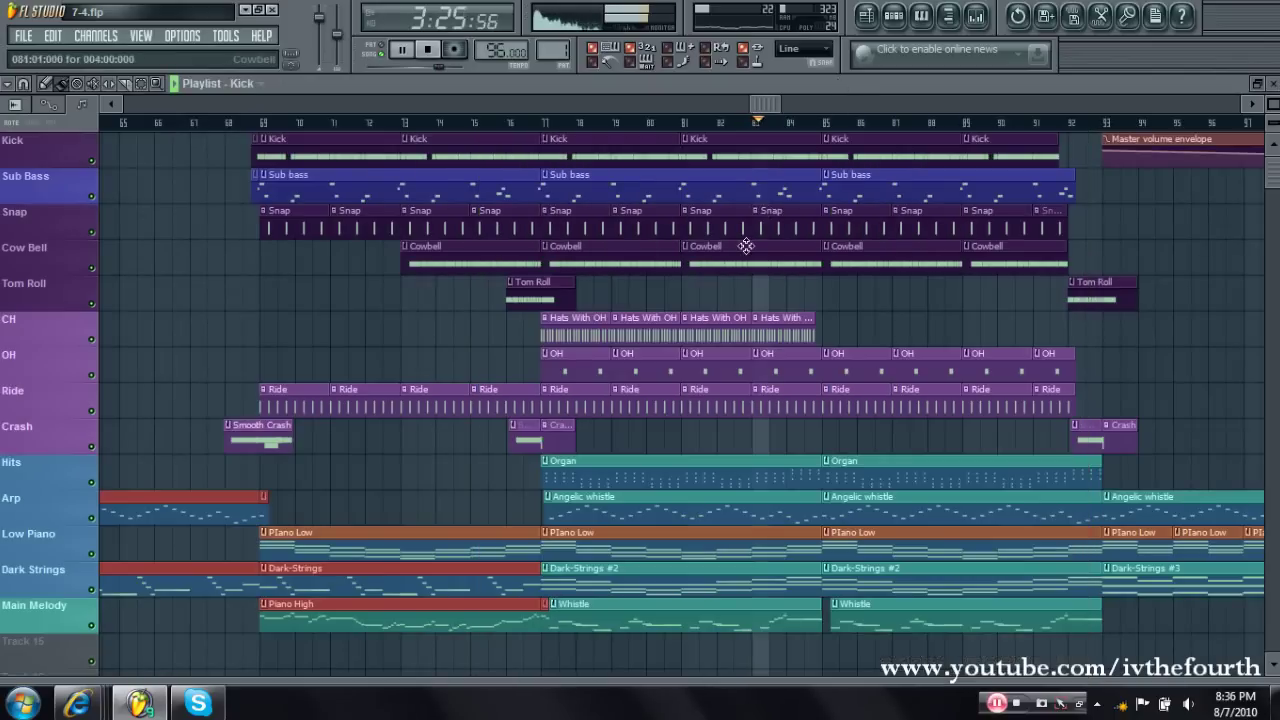
# Show the step sequence of the Snap pattern at bar 81, including the Snap 2 channel, and return to the playlist
pyautogui.doubleClick(725, 231)
pyautogui.scroll(-1, 815, 262)
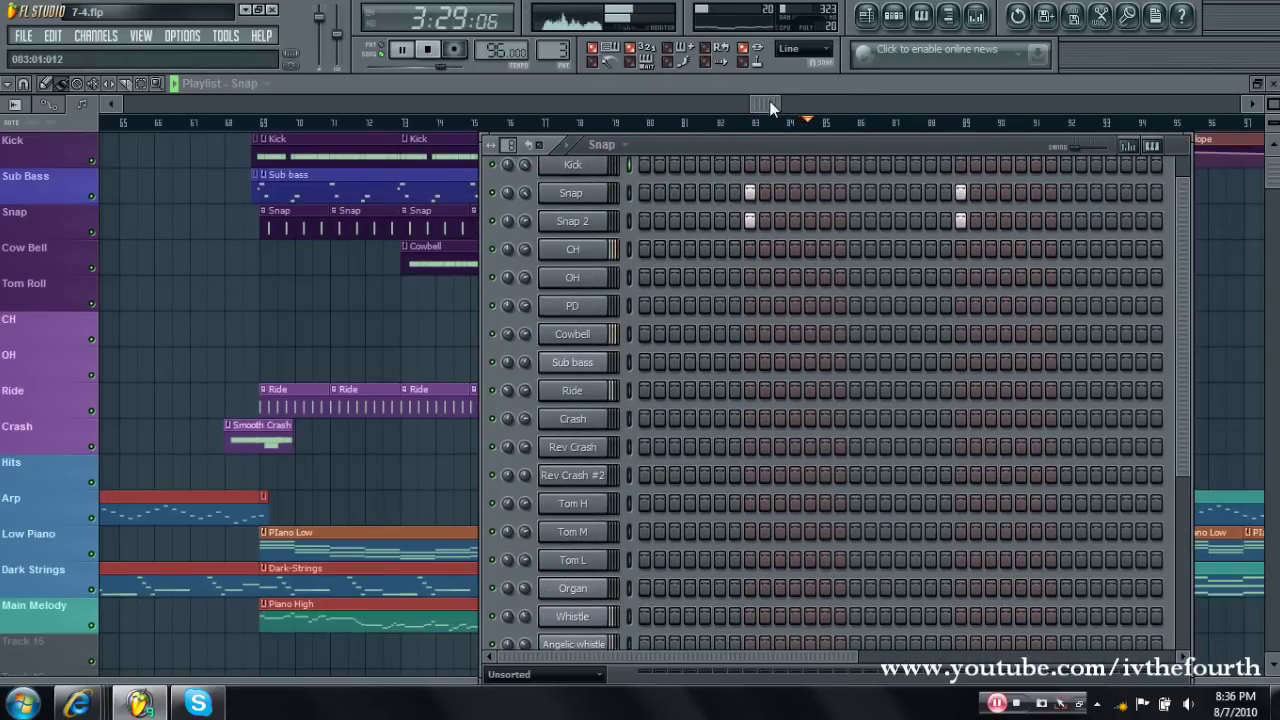
pyautogui.moveTo(770, 106); pyautogui.dragTo(827, 107)
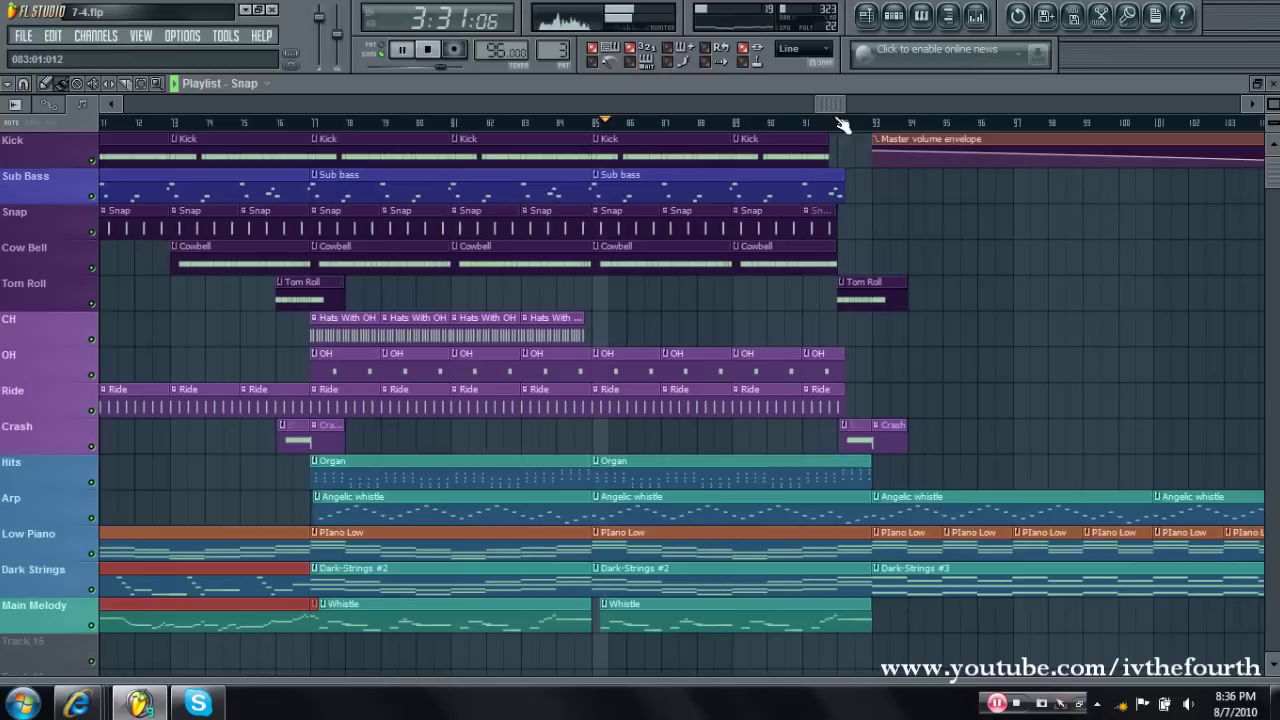
# Examine the step sequence of the Ride pattern at bar 85 and look through the rest of the channel list
pyautogui.click(624, 405)
pyautogui.press('F6')
pyautogui.scroll(-1, 690, 375)
pyautogui.scroll(-1, 690, 375)
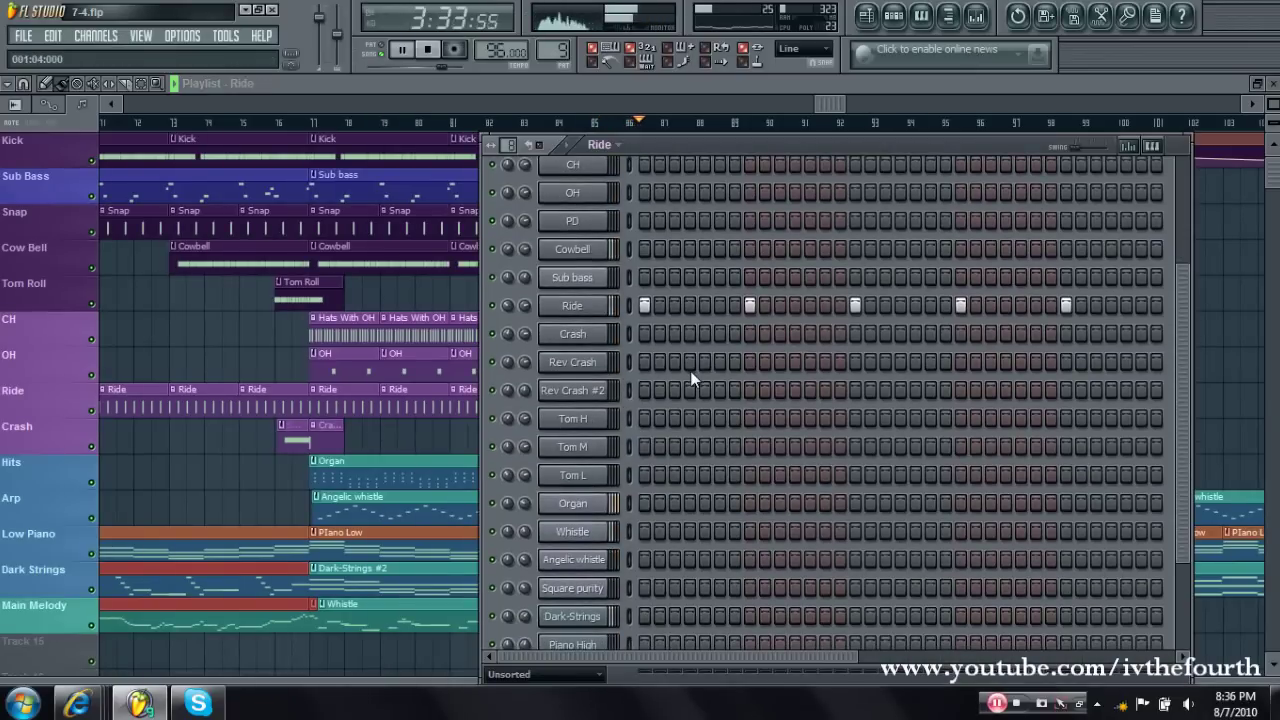
pyautogui.scroll(3, 690, 375)
pyautogui.scroll(-6, 690, 375)
pyautogui.scroll(-1, 690, 371)
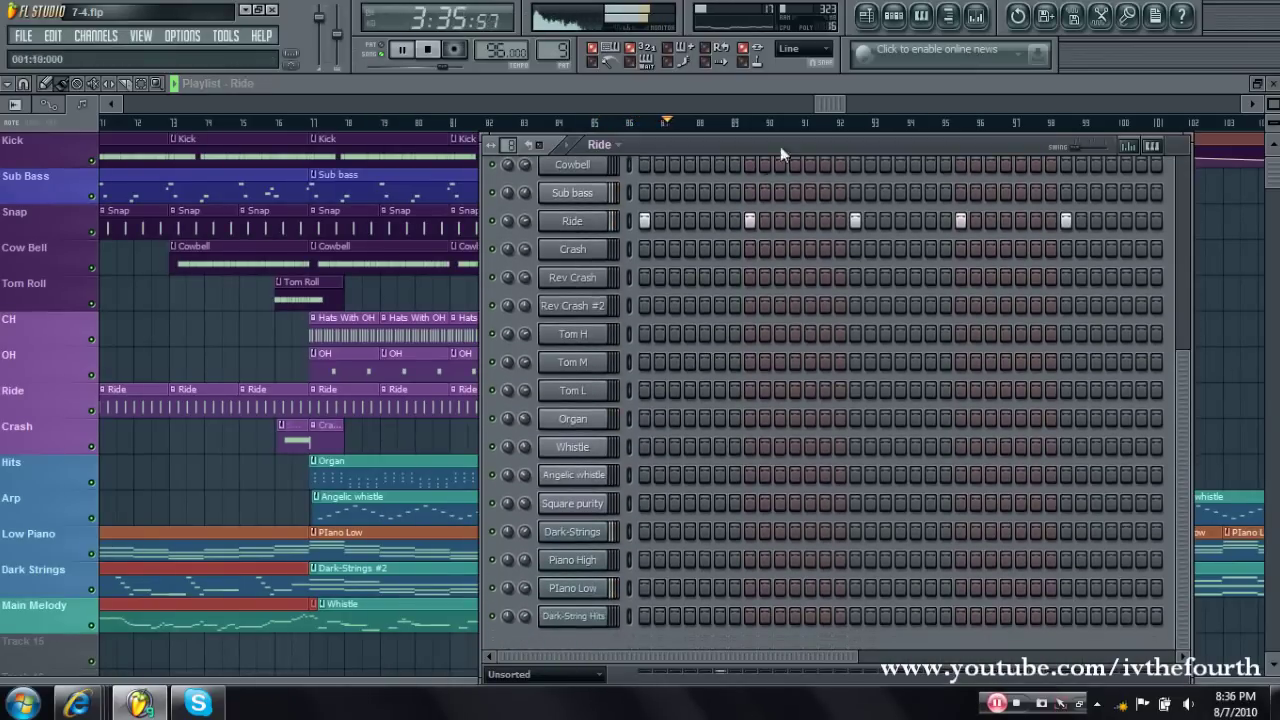
pyautogui.click(831, 108)
# Open the OH pattern at bar 87, inspect its notes up close in the piano roll, and close it
pyautogui.doubleClick(694, 364)
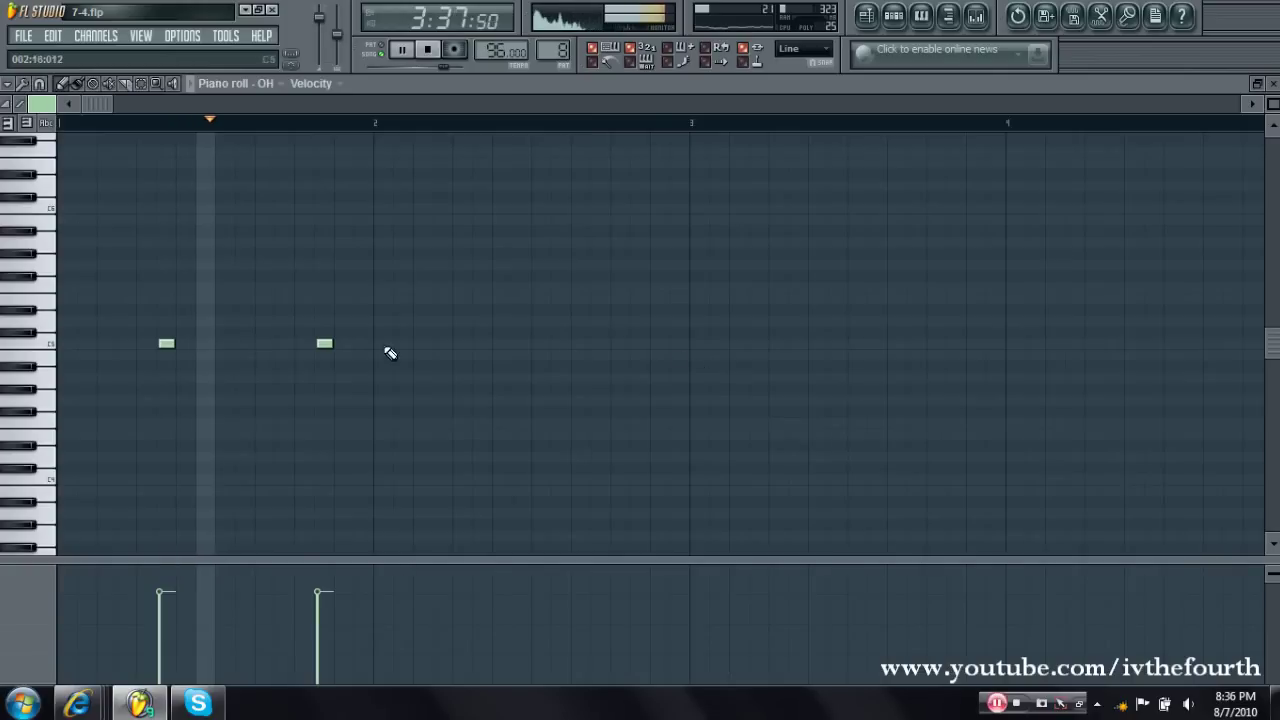
pyautogui.scroll(3, 259, 306)
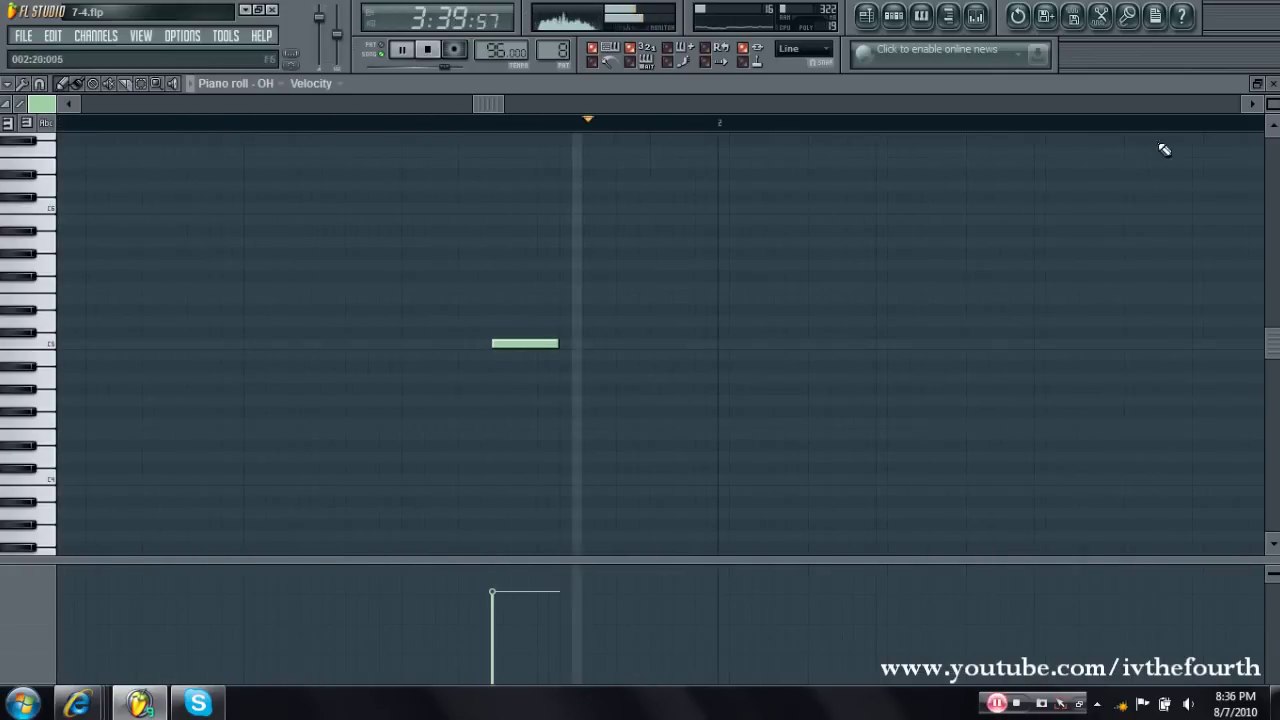
pyautogui.click(1272, 84)
pyautogui.press('F6')
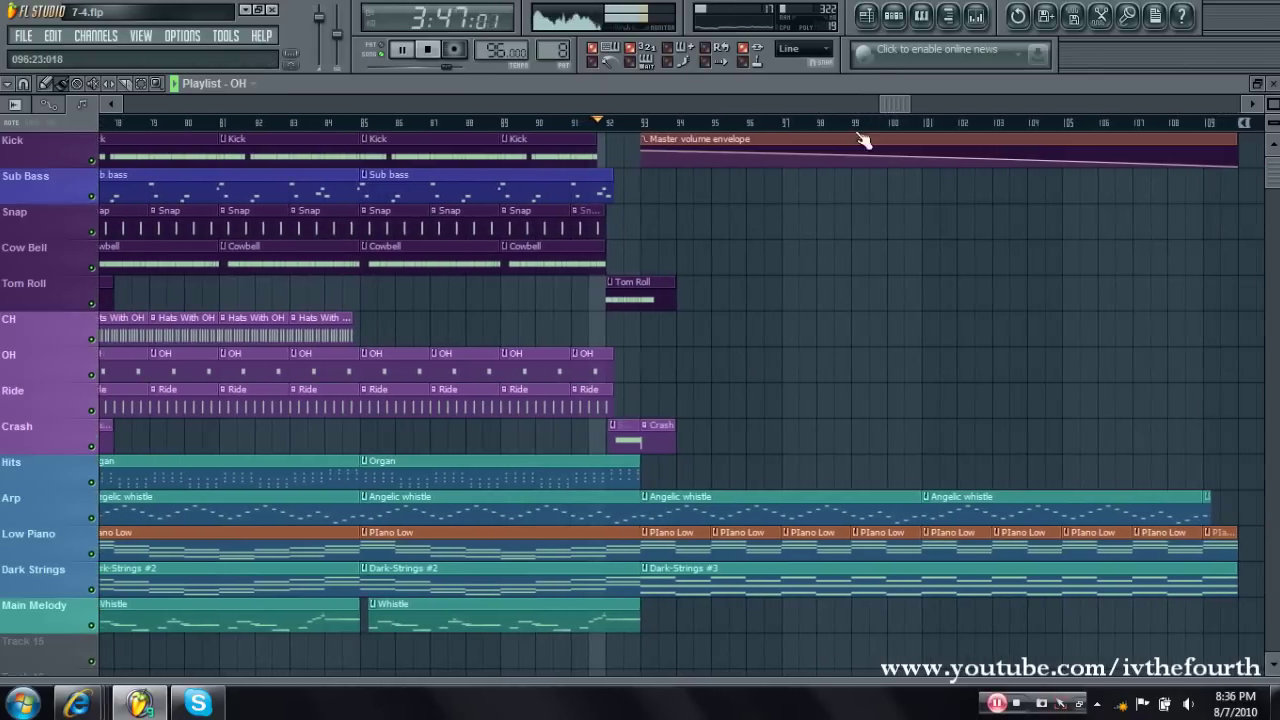
# Show the Tom H, Tom M and Tom L channels of the last Tom Roll pattern at bar 92, and close the view
pyautogui.doubleClick(637, 286)
pyautogui.click(1273, 83)
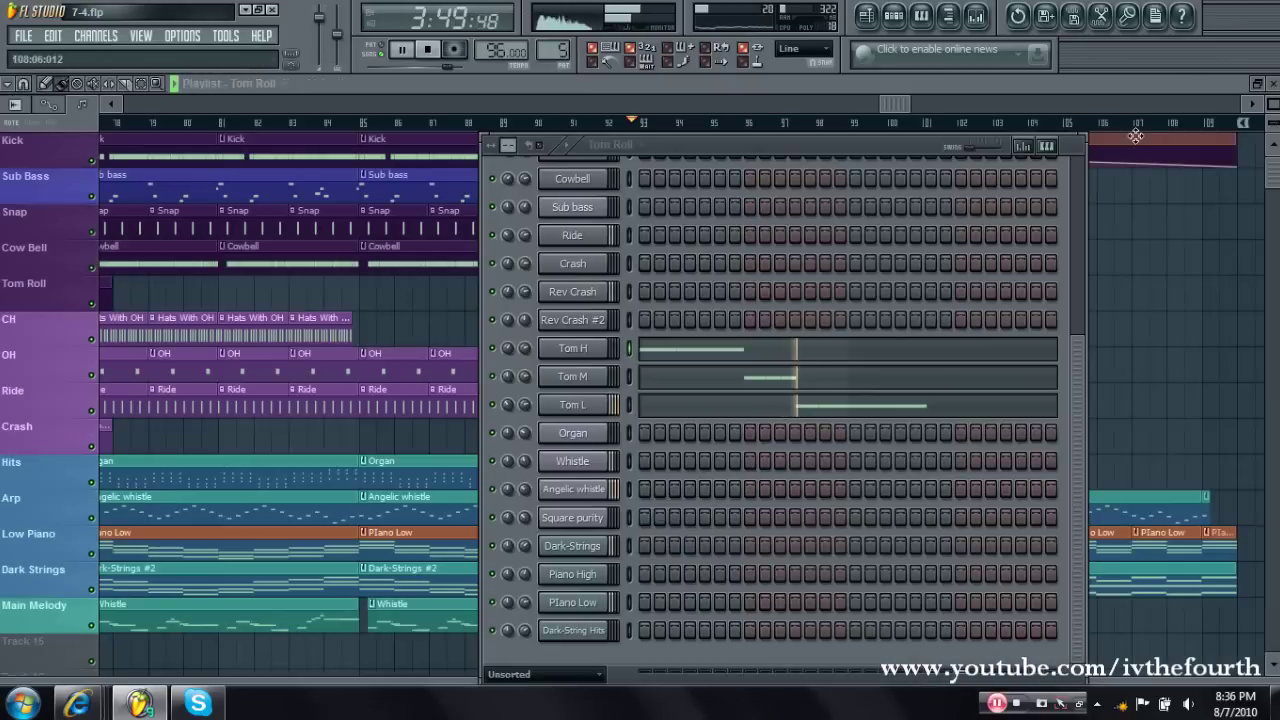
pyautogui.click(891, 100)
# View the song's ending, including the final Dark-Strings #3 section, and fit the whole arrangement in the playlist
pyautogui.moveTo(891, 98); pyautogui.dragTo(956, 110)
pyautogui.scroll(-1, 885, 250)
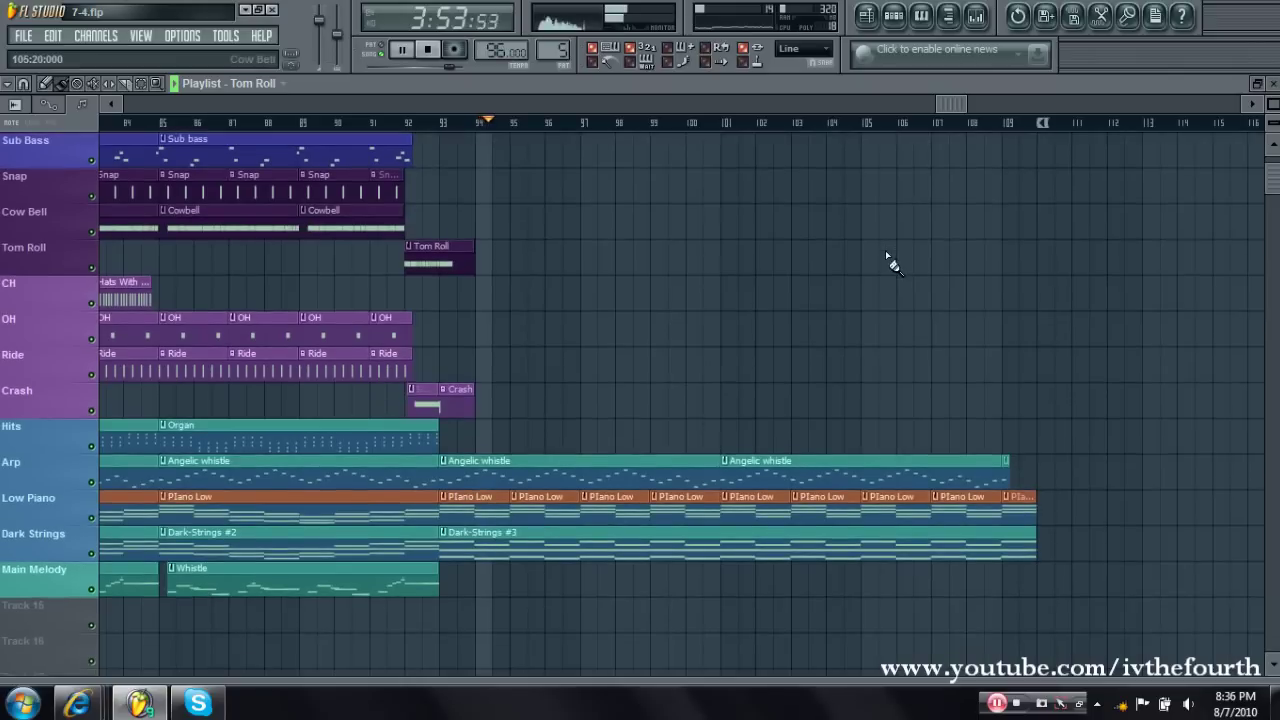
pyautogui.scroll(-3, 629, 274)
pyautogui.scroll(-4, 616, 262)
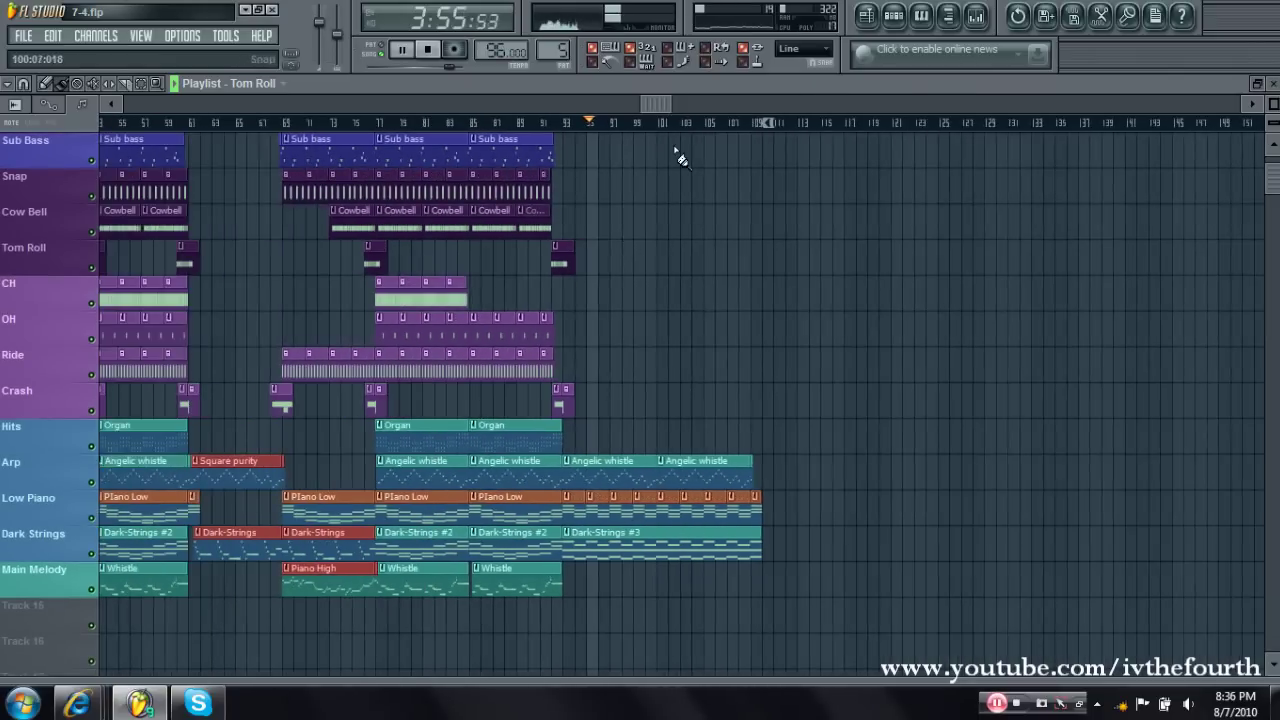
pyautogui.scroll(-1, 268, 250)
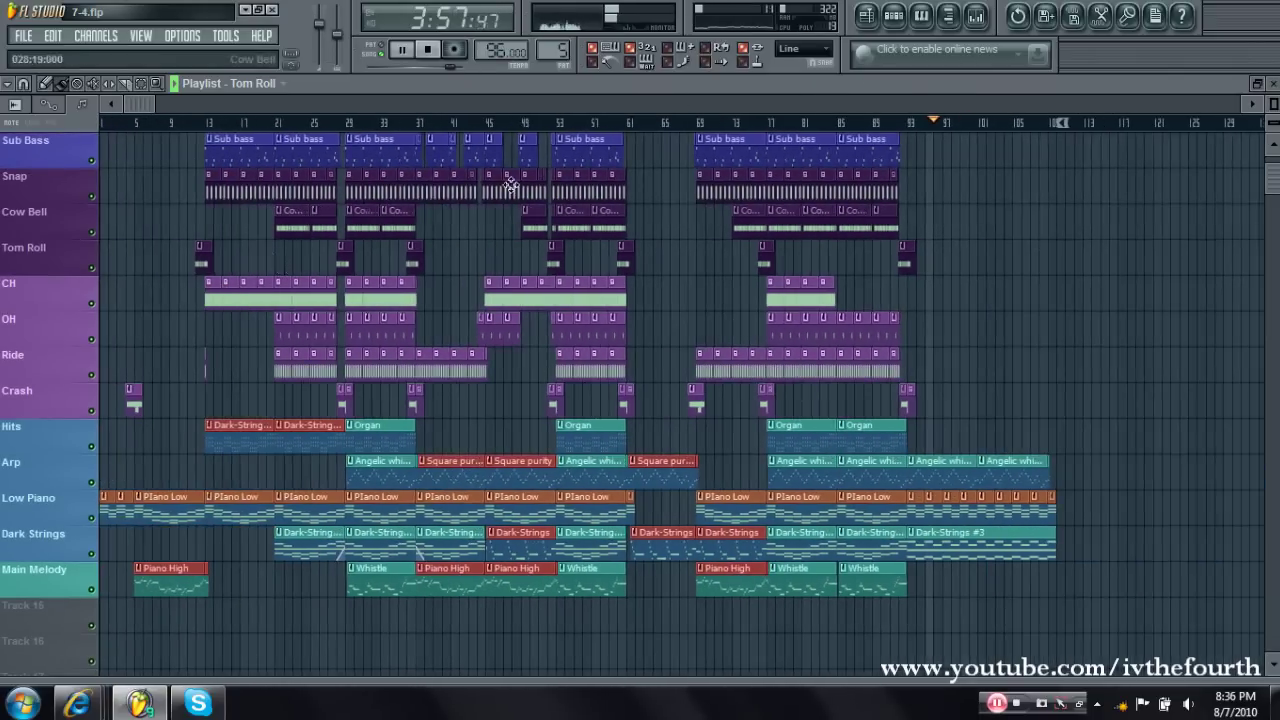
# Inspect the Sytrus instrument settings of the Sub bass channel from the channel list
pyautogui.click(895, 17)
pyautogui.moveTo(760, 148); pyautogui.dragTo(415, 161)
pyautogui.scroll(5, 358, 469)
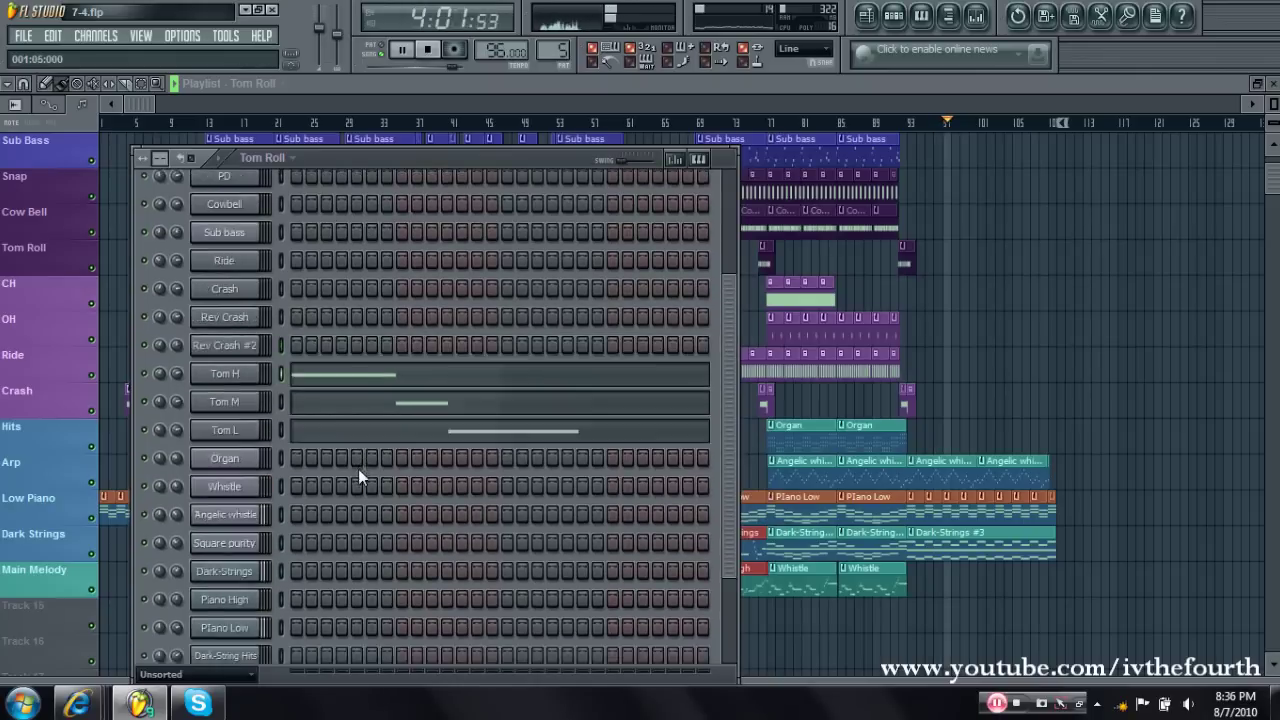
pyautogui.click(226, 397)
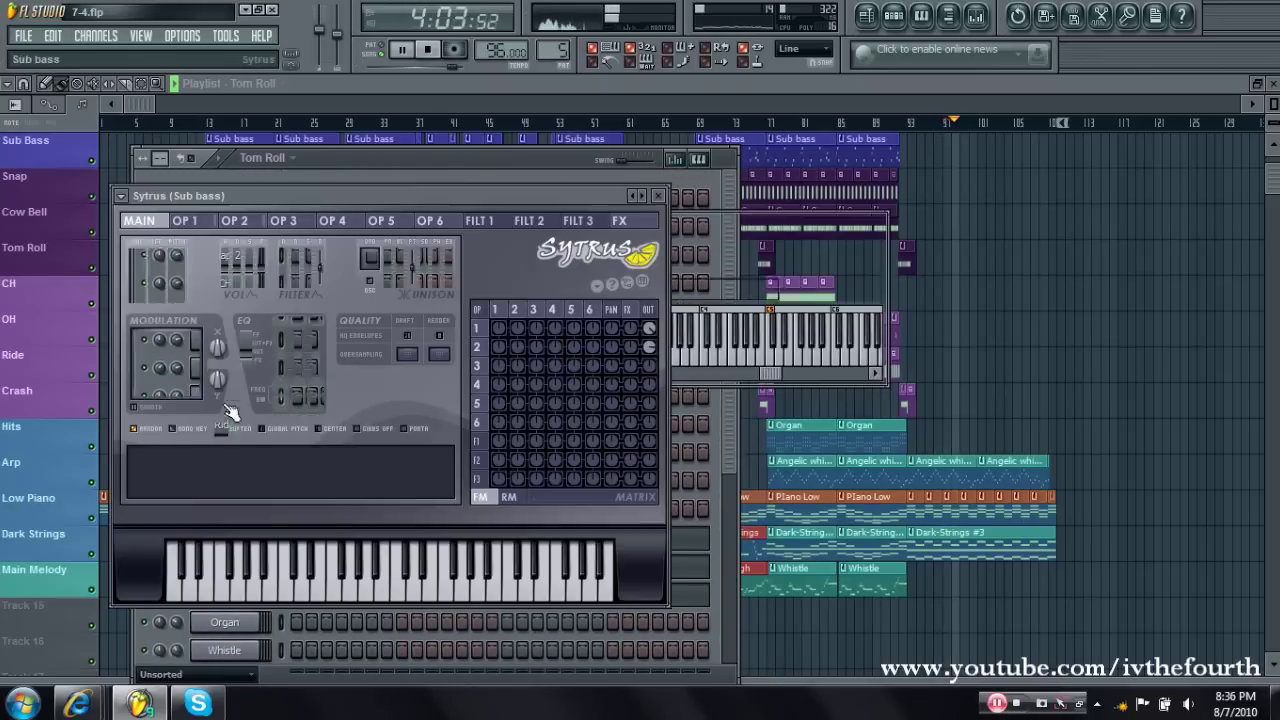
pyautogui.click(878, 222)
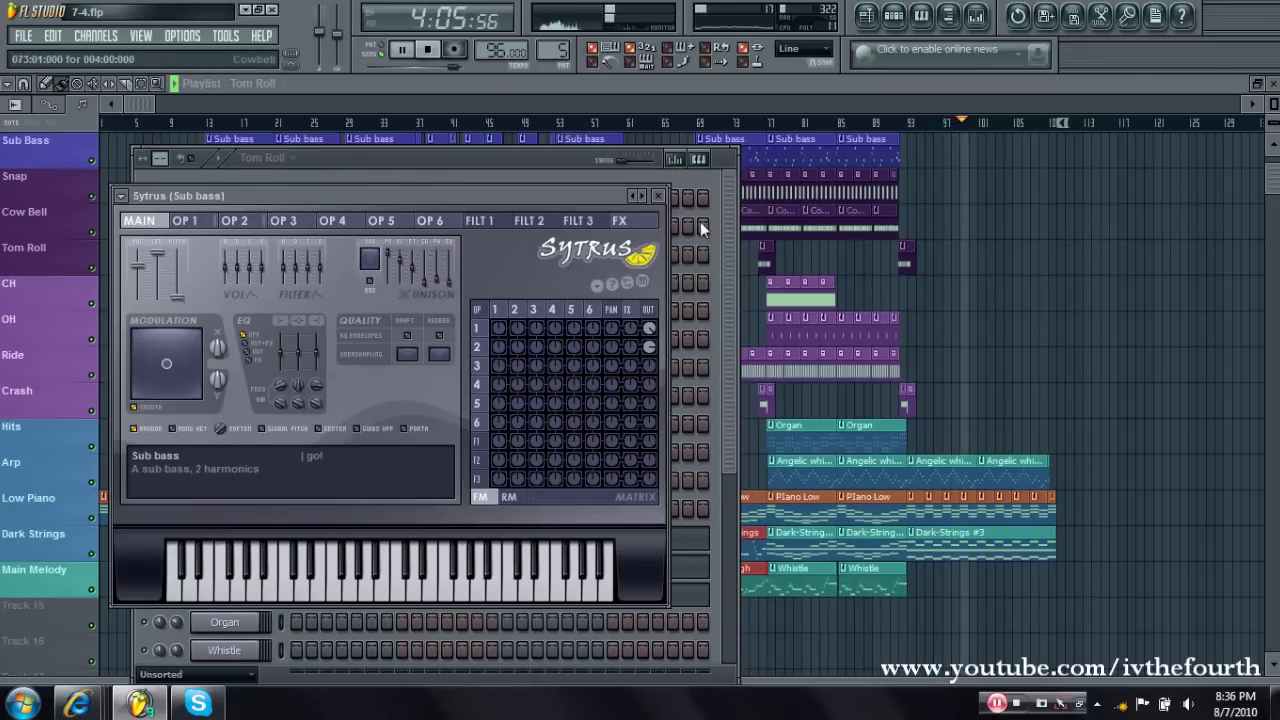
# Close the Sub bass instrument and the channel list, and stop playback once the song has played to its end
pyautogui.click(658, 195)
pyautogui.click(895, 16)
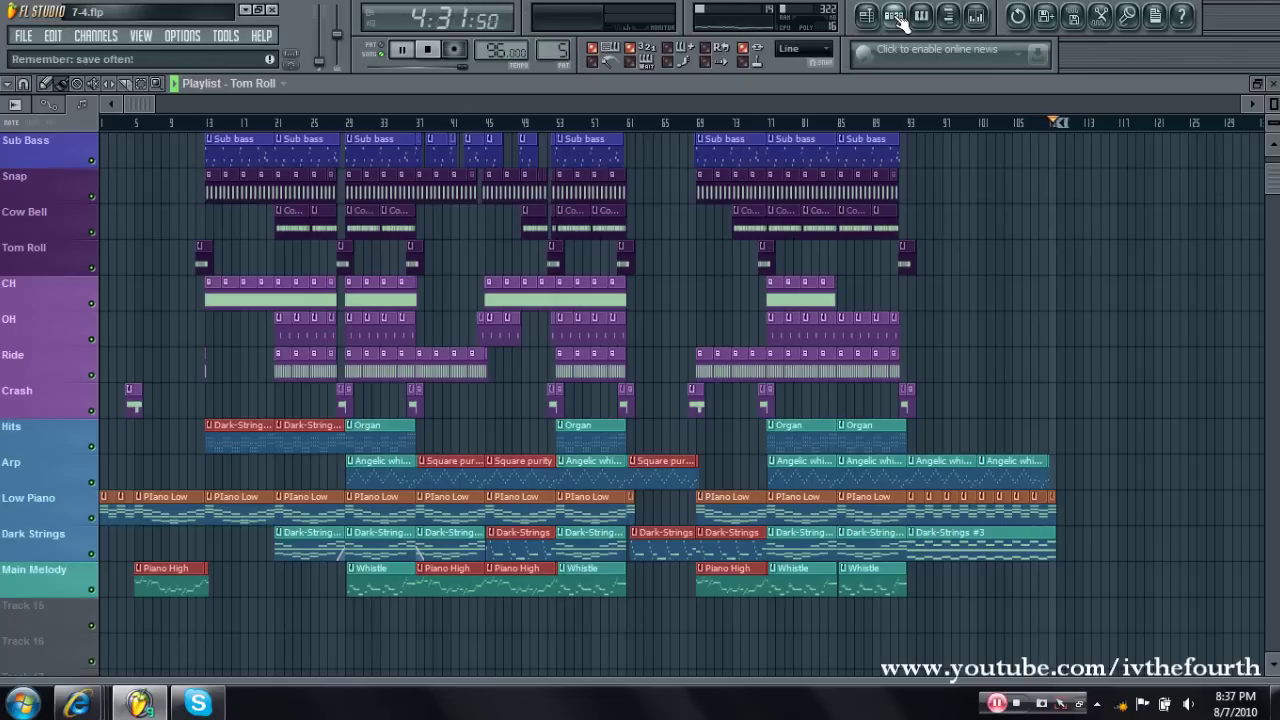
pyautogui.press('space')
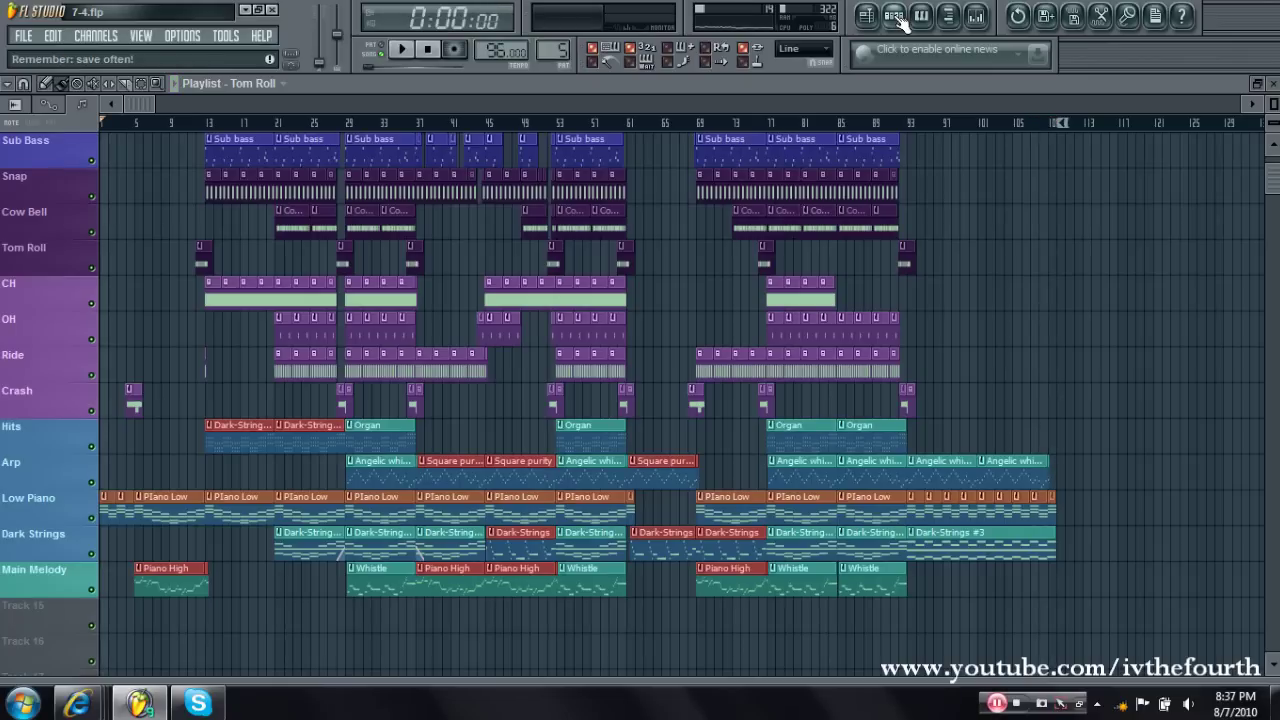